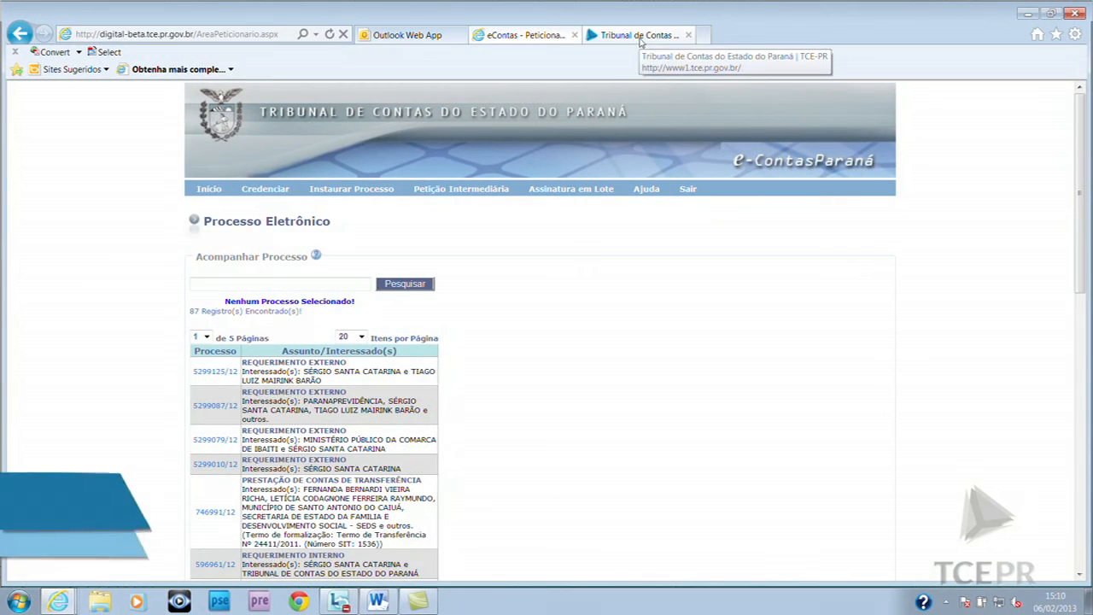
Enter e-Contas Paraná from the TCE-PR portal and verify the token PIN to list 12 processes
left_click(640, 38)
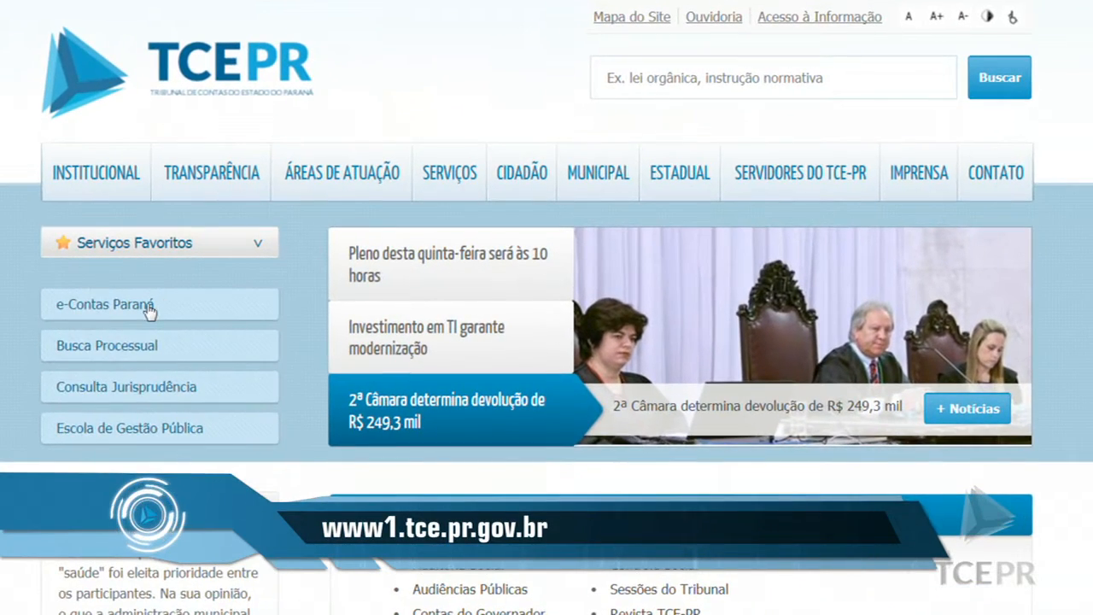
left_click(149, 306)
mouse_move(253, 378)
mouse_move(442, 417)
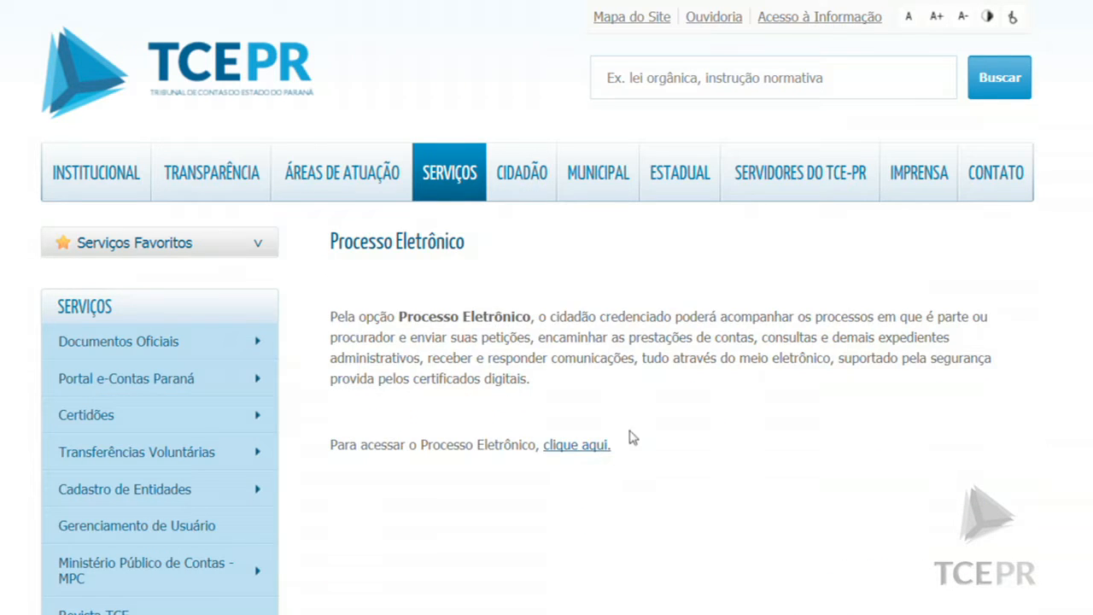
left_click(596, 444)
type("*********")
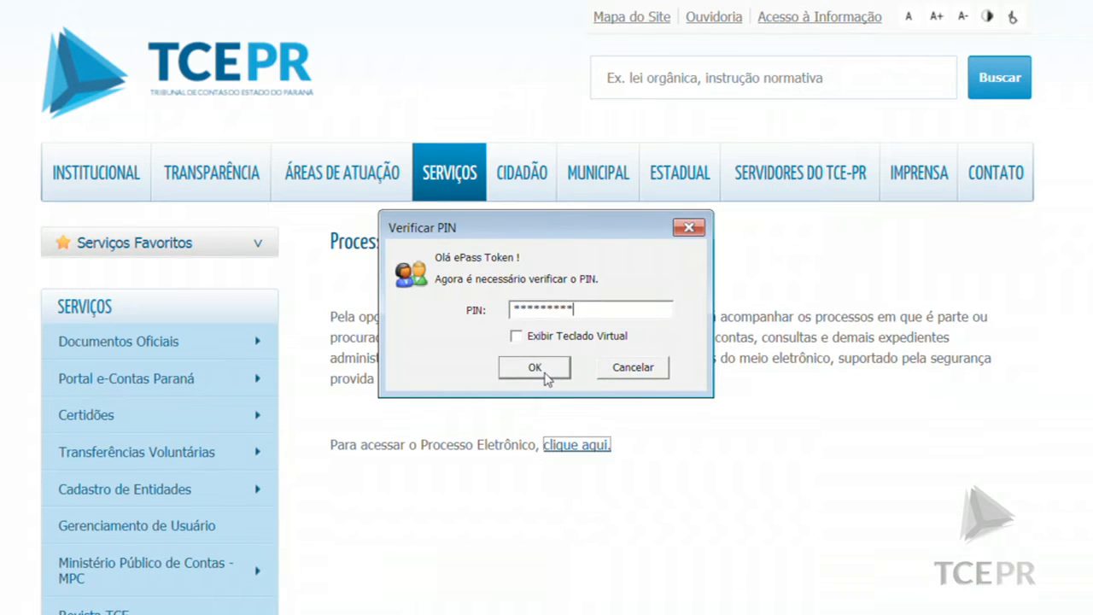
left_click(545, 374)
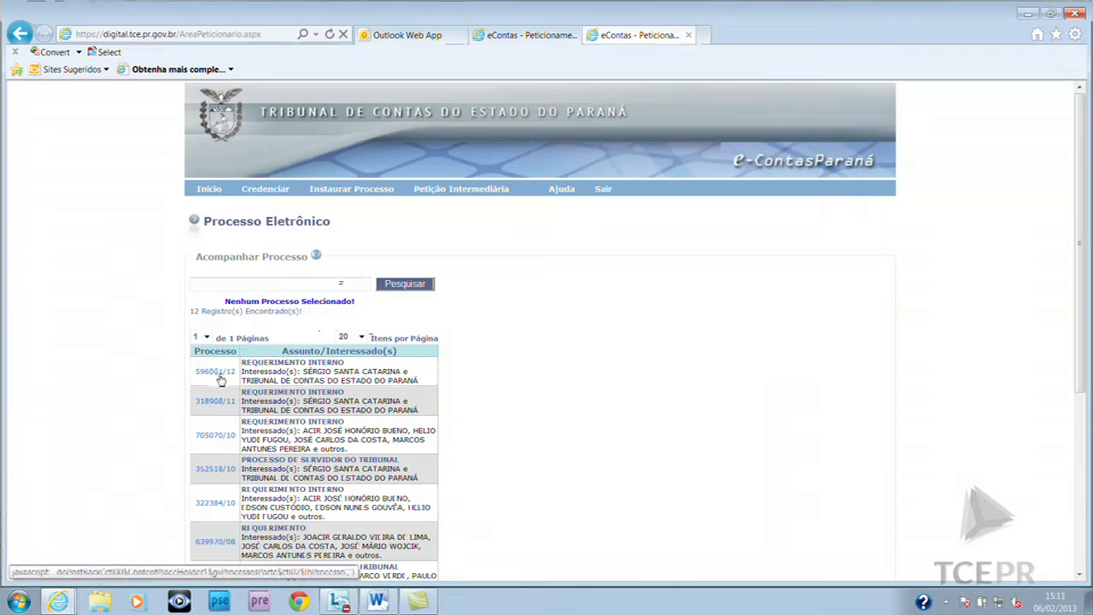
Open process 596961/12 and review its subjects, published act and nine tramitação entries
scroll(229, 380, "down", 4)
scroll(229, 380, "up", 5)
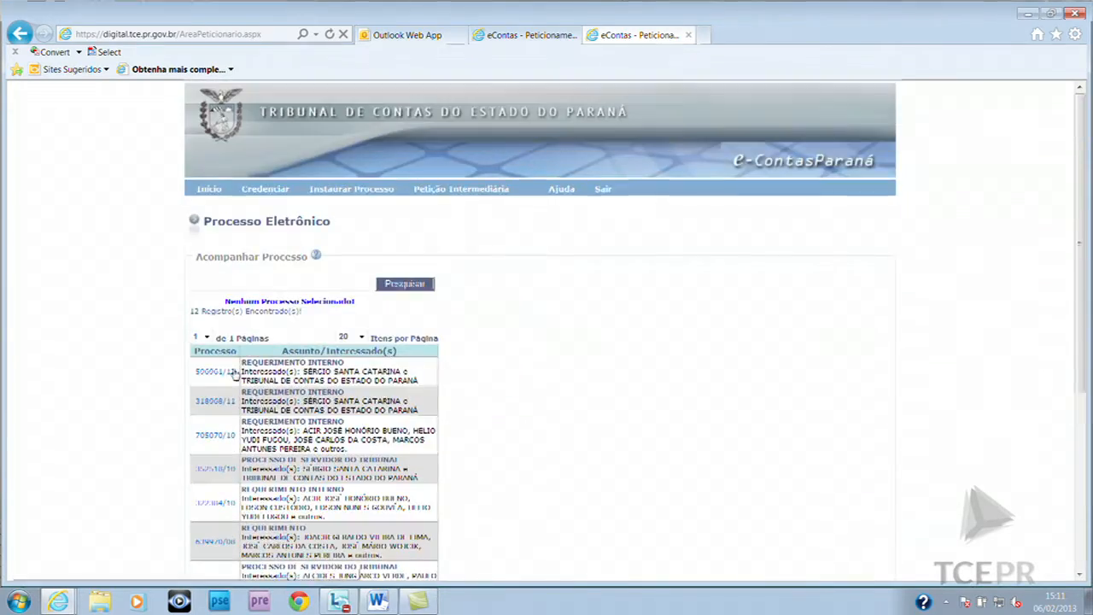
scroll(229, 380, "down", 1)
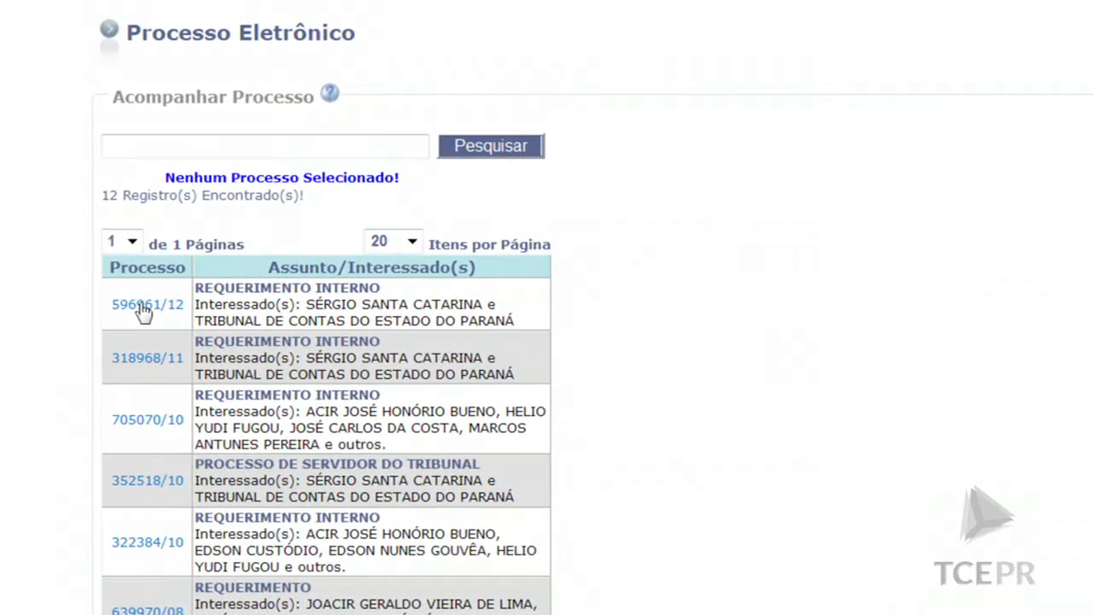
left_click(148, 305)
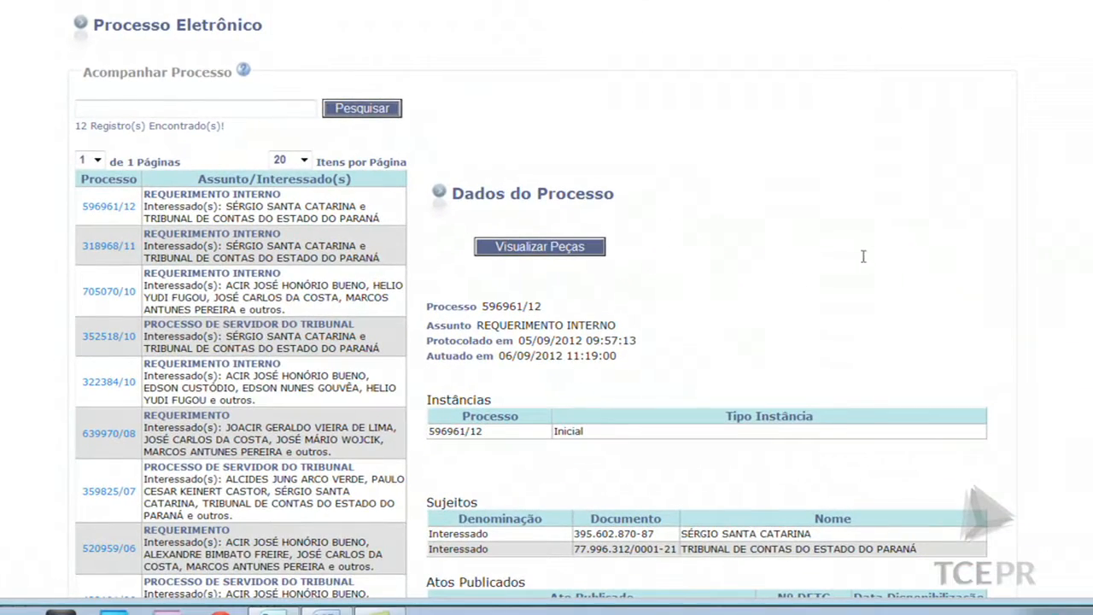
scroll(863, 241, "down", 5)
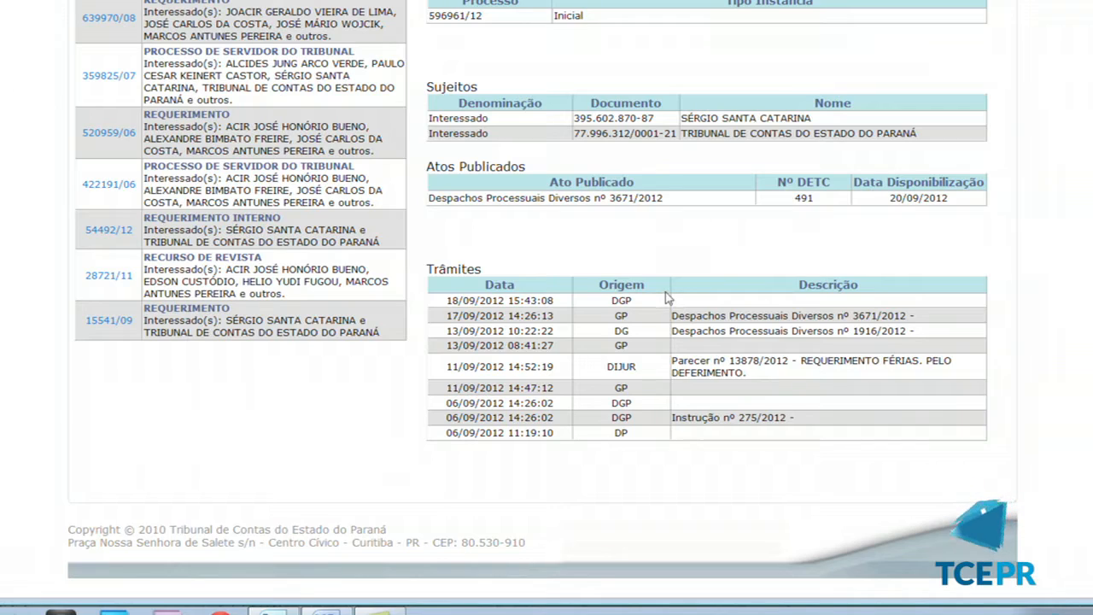
scroll(662, 290, "up", 2)
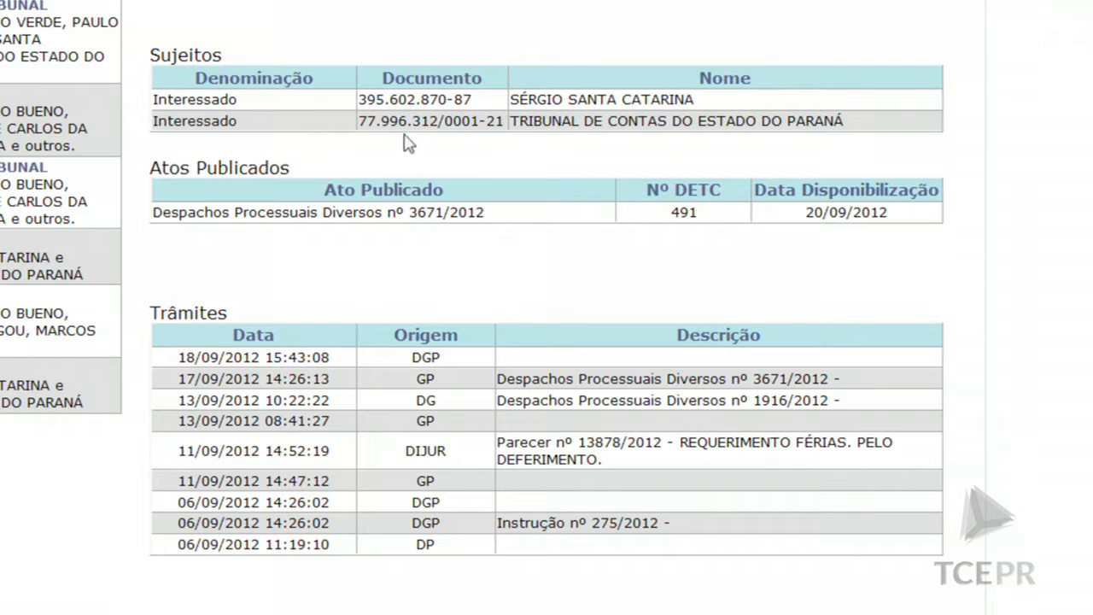
scroll(409, 143, "up", 3)
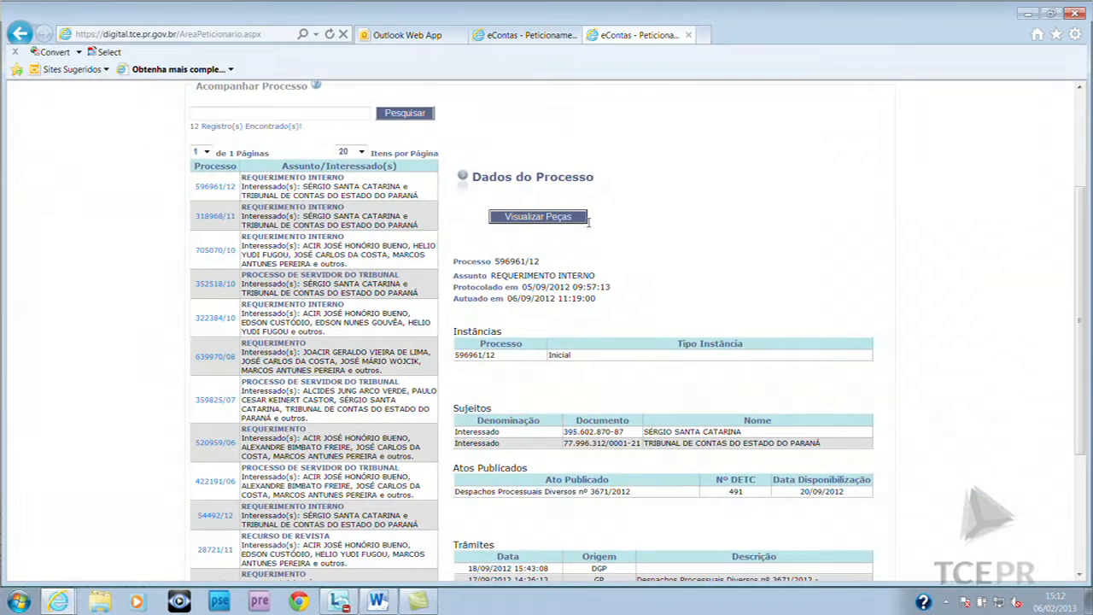
List the seven pieces of process 596961/12 and open '2 - Ofício inicial e documentos'
left_click(630, 205)
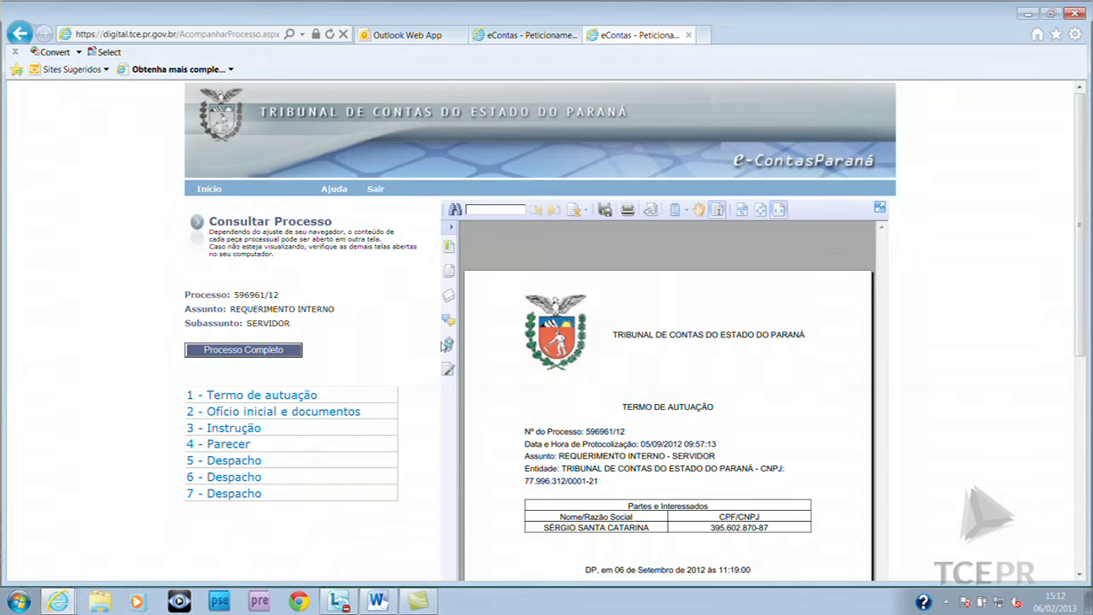
left_click(257, 415)
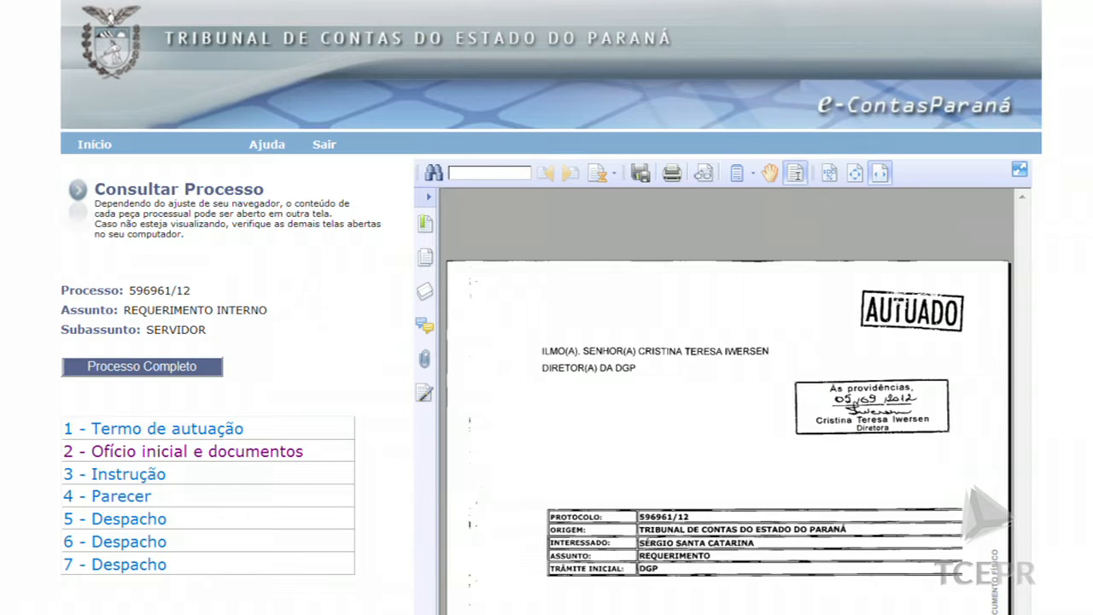
scroll(546, 342, "down", 6)
scroll(547, 342, "up", 2)
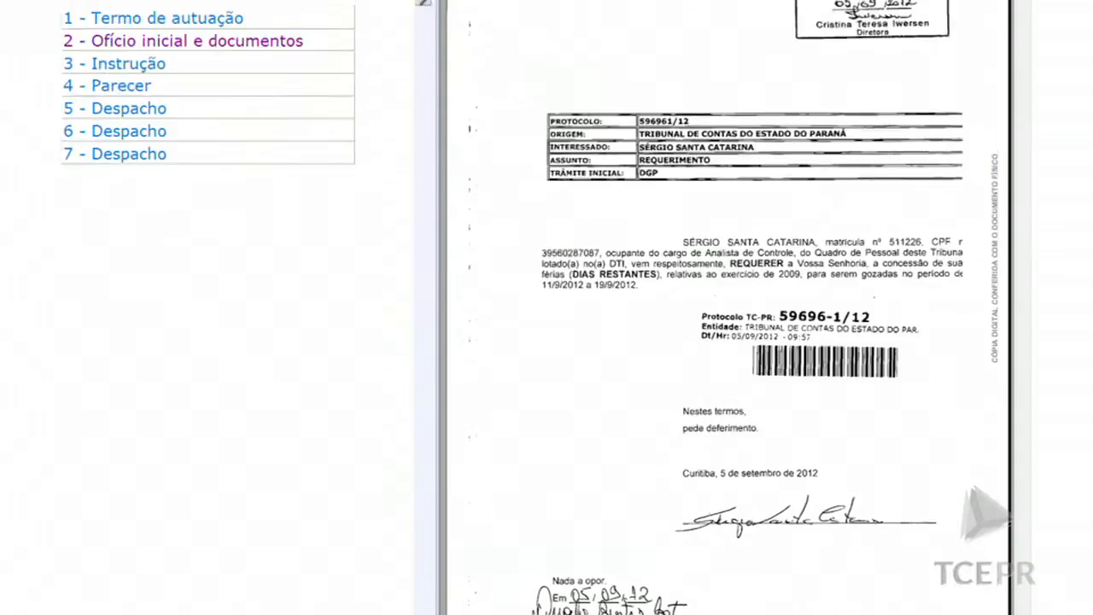
scroll(671, 225, "up", 4)
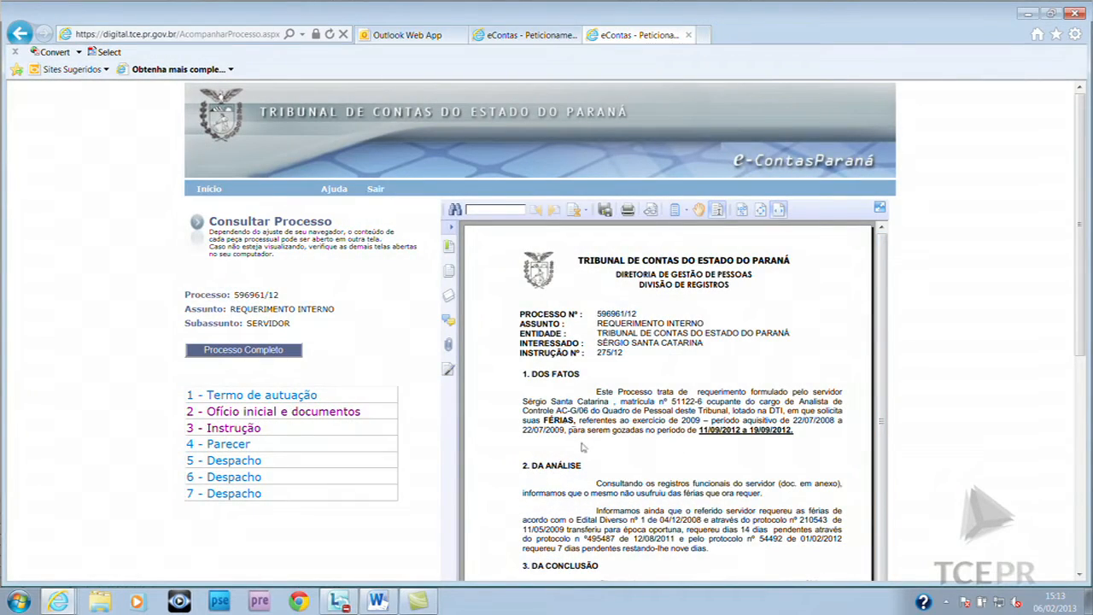
Read the Instrução piece down to its conclusion favouring the requested férias
scroll(597, 440, "down", 3)
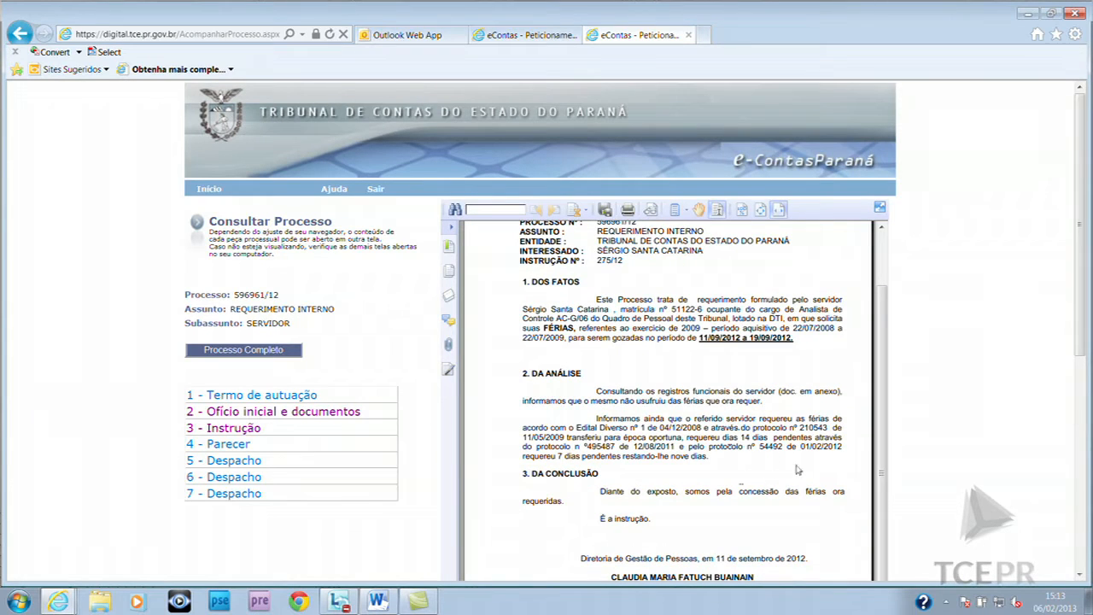
scroll(796, 469, "up", 3)
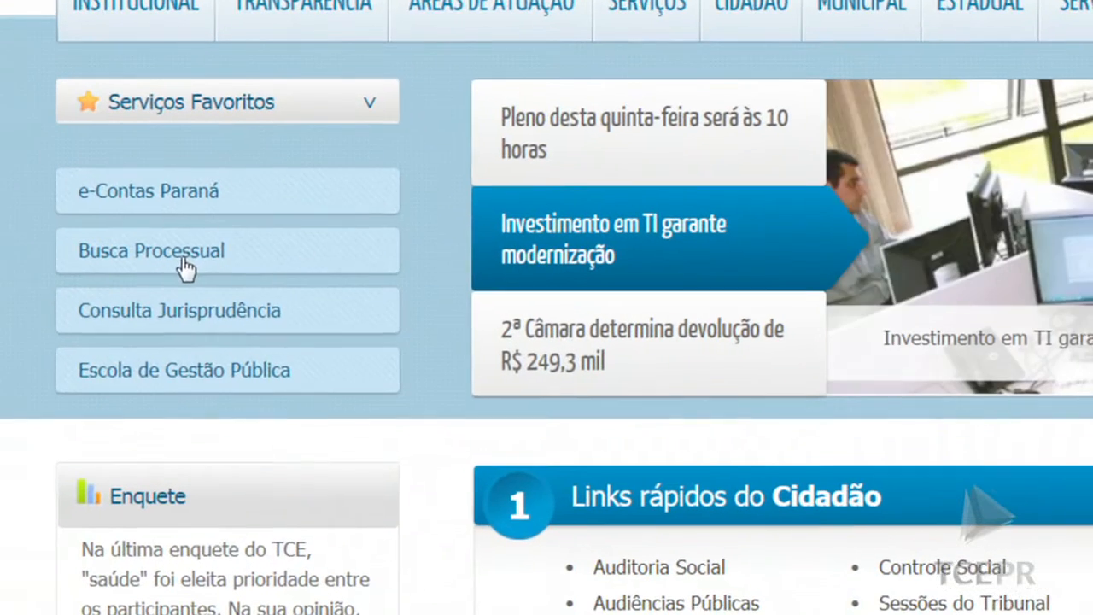
Look up protocol 131449/09 in Busca Processual, showing a Prestação de Contas Municipal
left_click(268, 321)
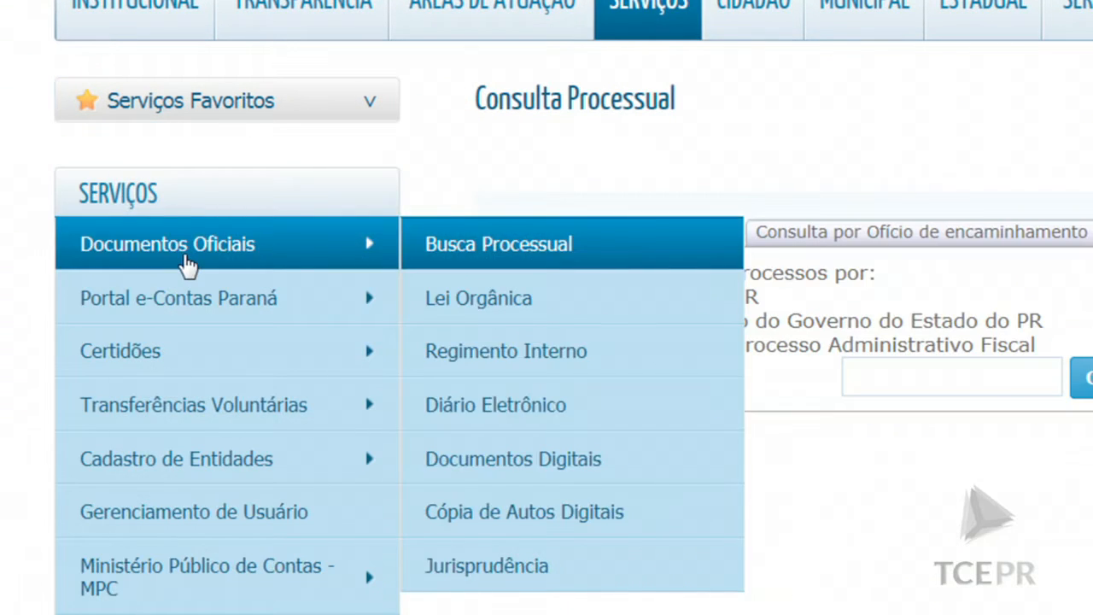
mouse_move(241, 299)
mouse_move(666, 360)
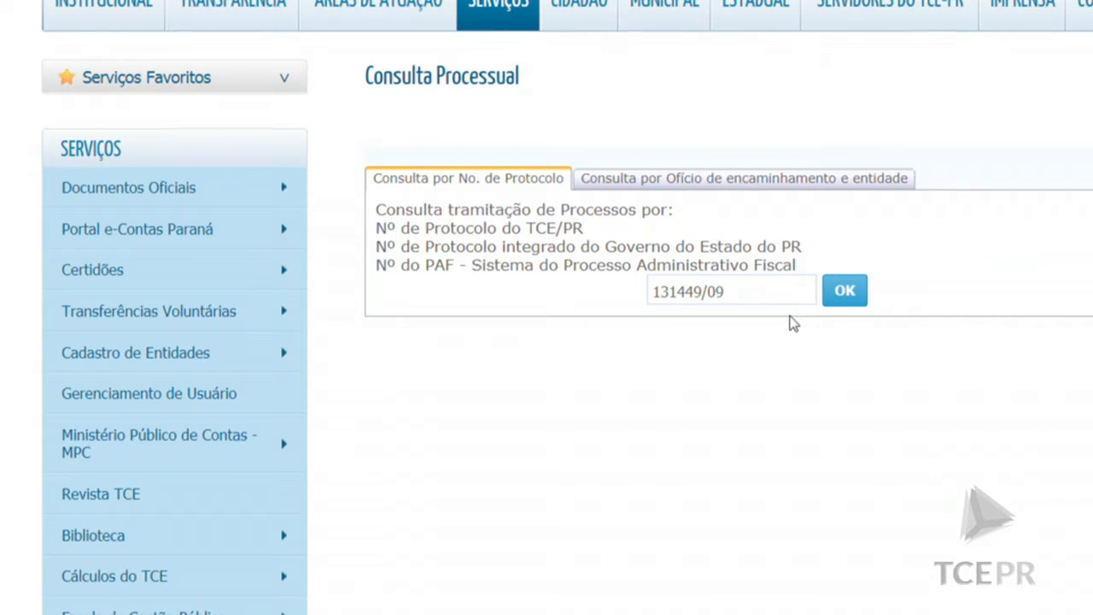
left_click(846, 291)
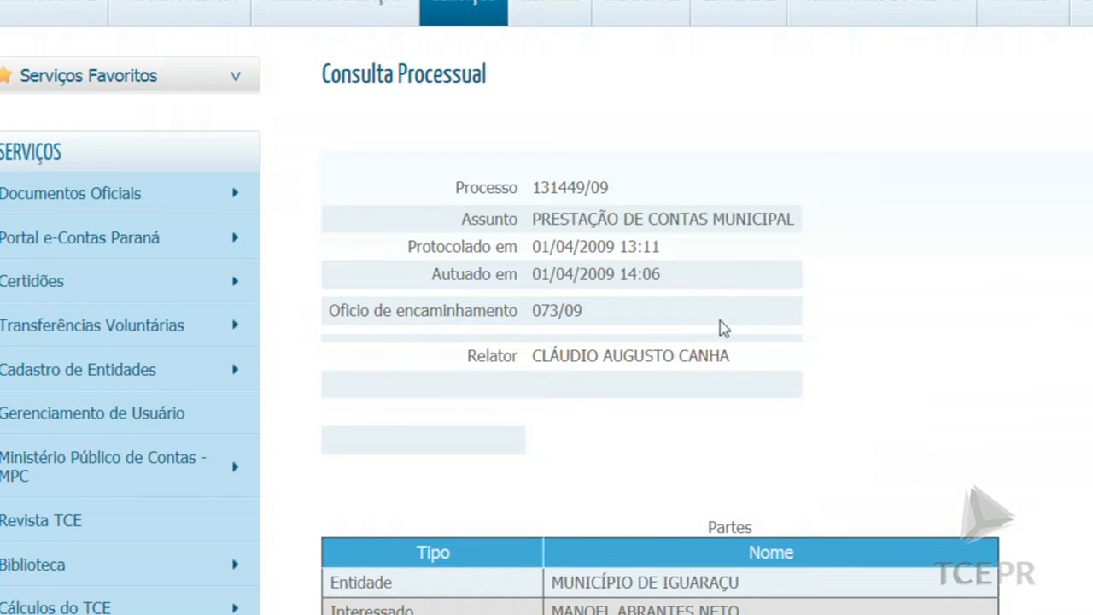
scroll(745, 331, "down", 2)
scroll(742, 330, "up", 2)
scroll(697, 348, "down", 6)
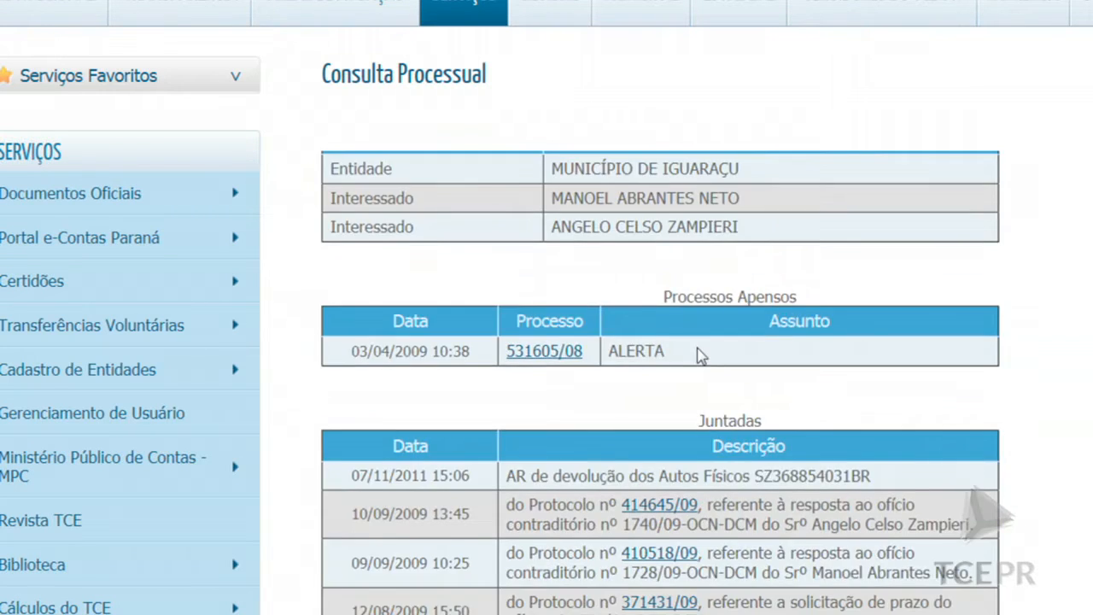
scroll(702, 344, "up", 2)
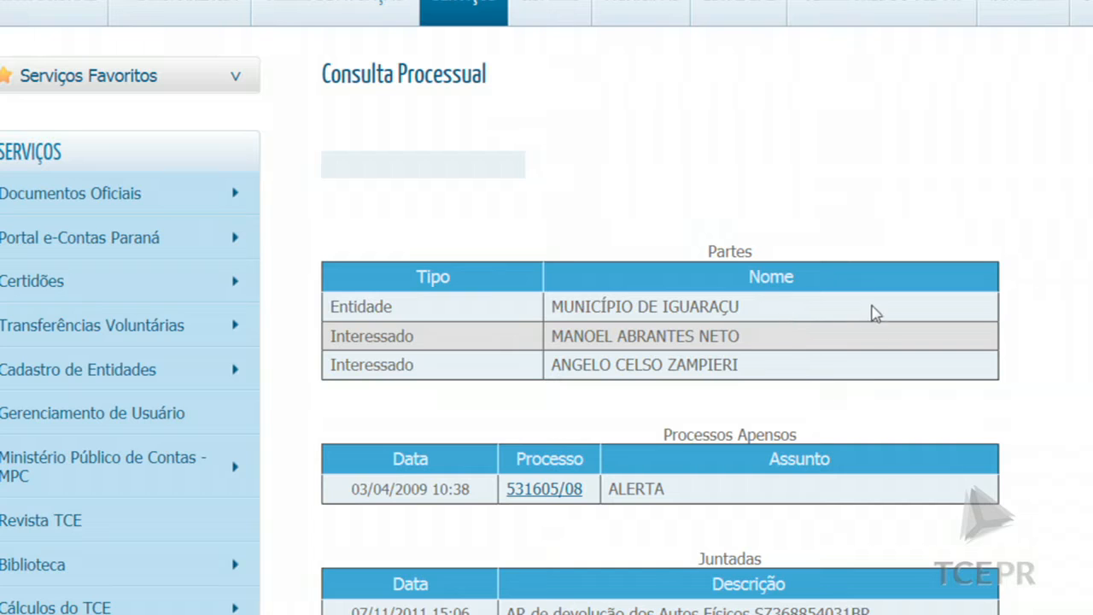
scroll(861, 363, "down", 3)
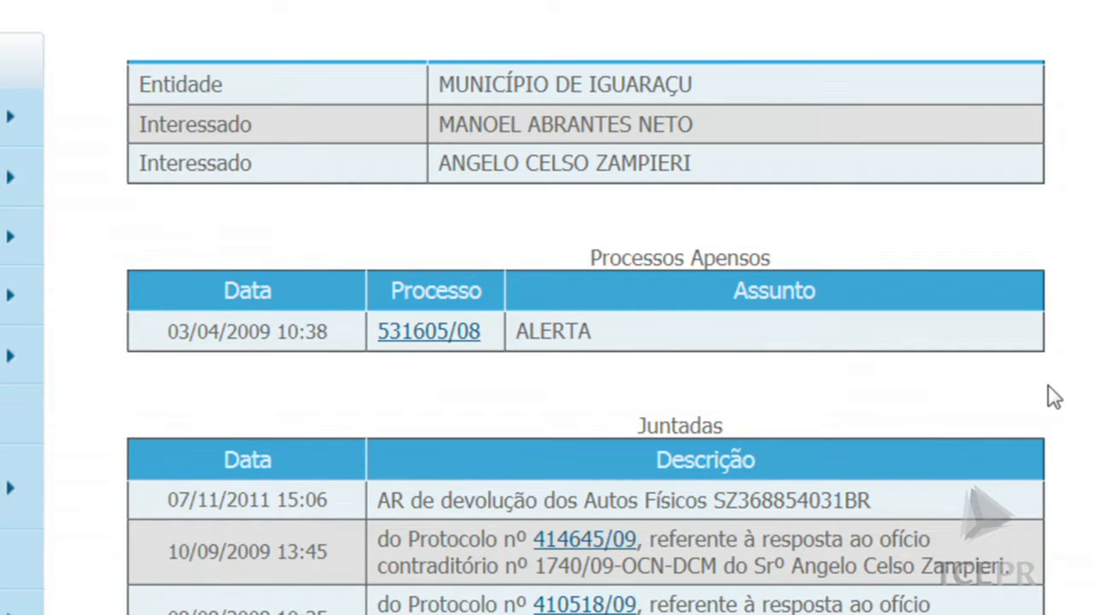
scroll(1056, 397, "down", 2)
scroll(1056, 397, "down", 4)
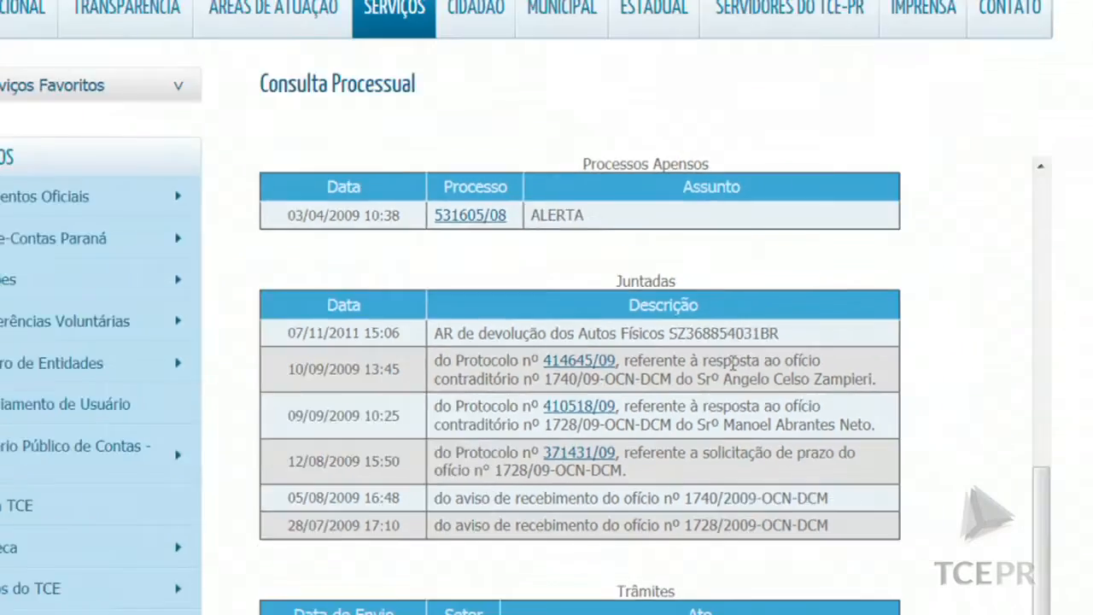
scroll(687, 418, "down", 5)
scroll(688, 418, "down", 5)
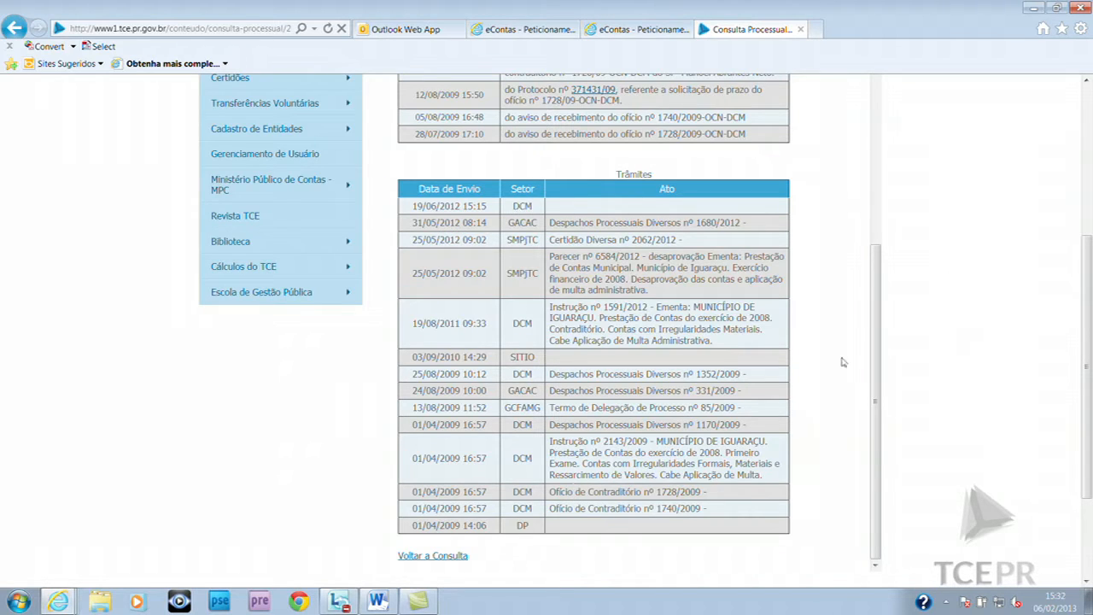
left_click_drag(874, 274, 870, 105)
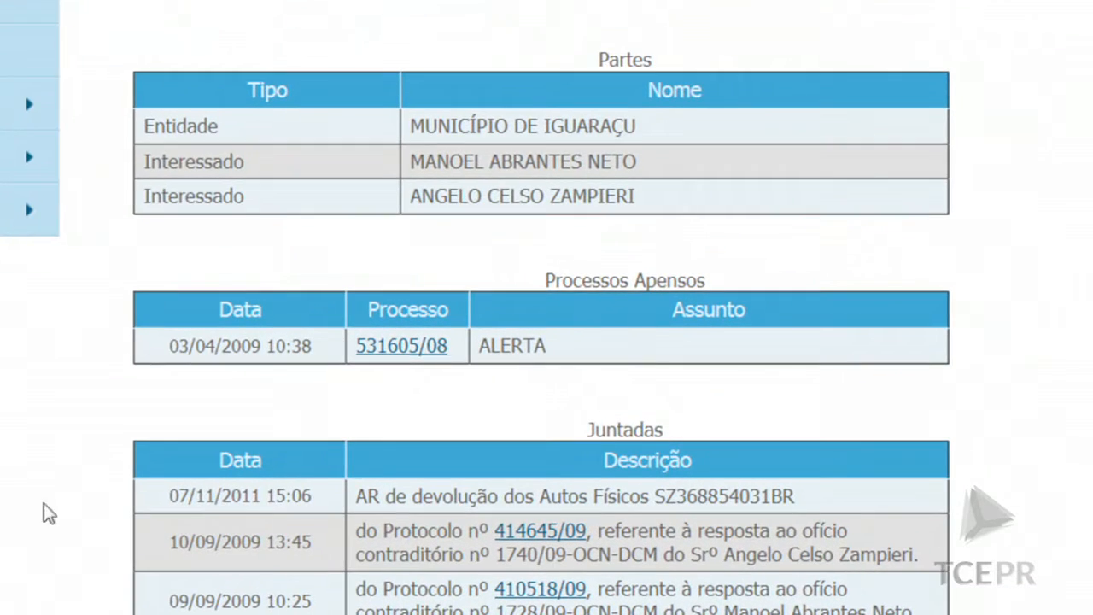
left_click(419, 349)
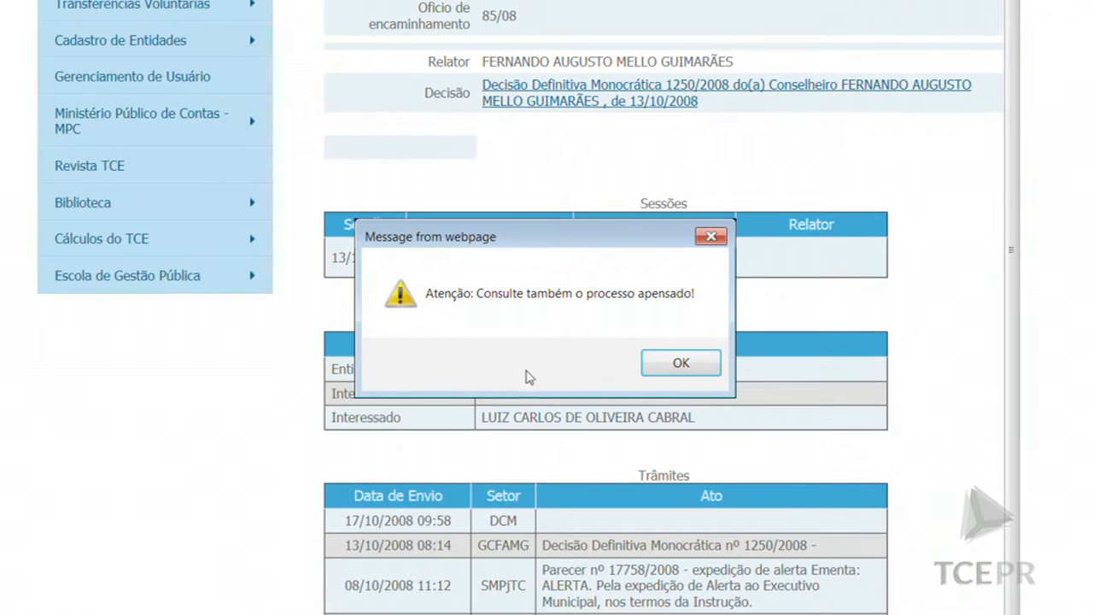
left_click(681, 364)
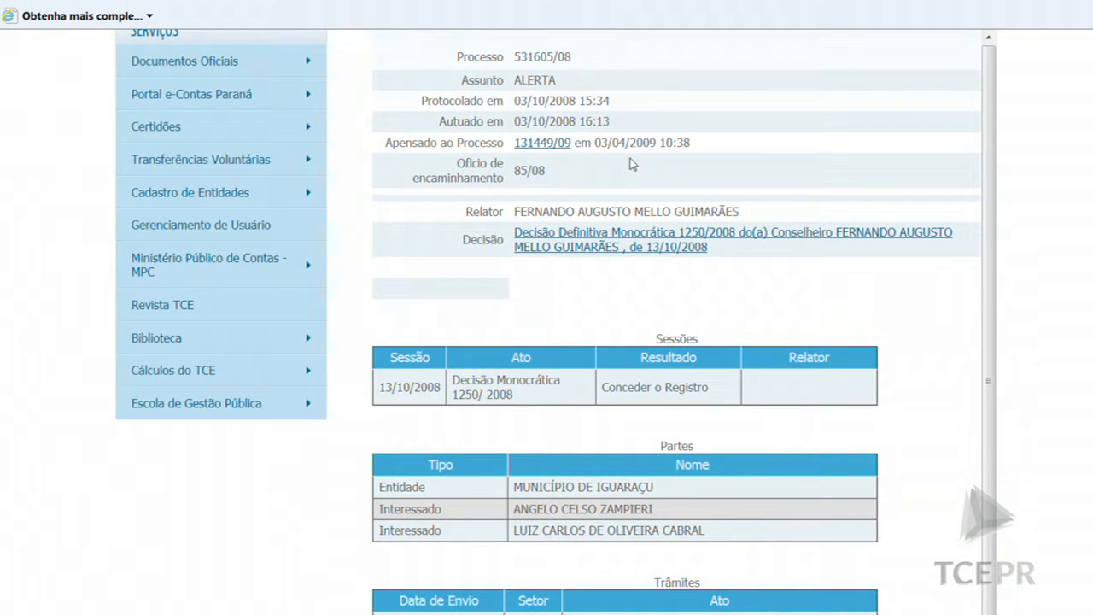
scroll(611, 243, "down", 3)
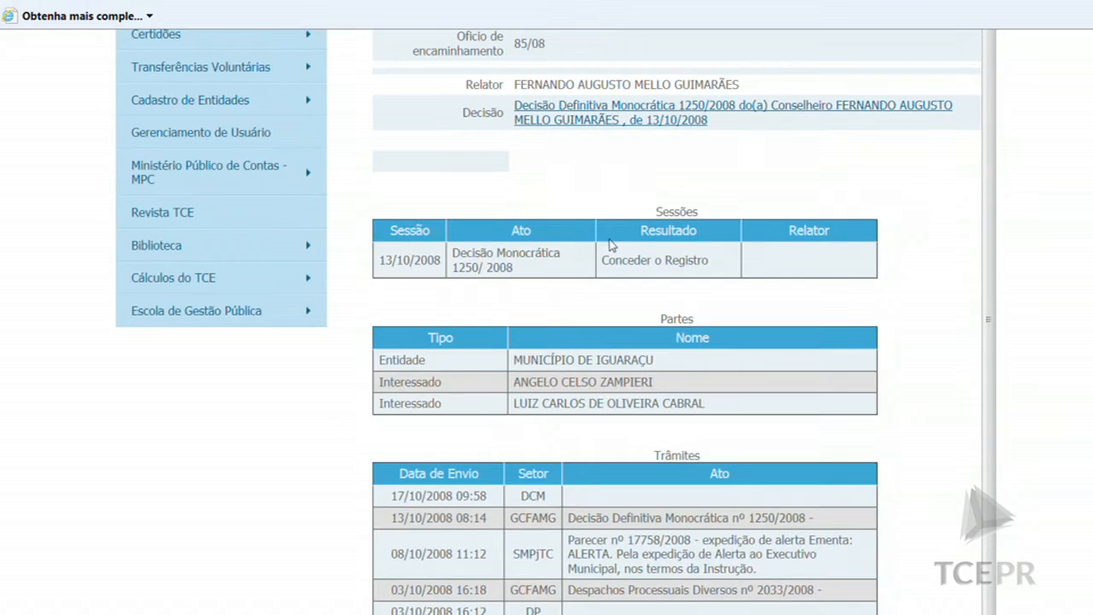
scroll(612, 244, "down", 4)
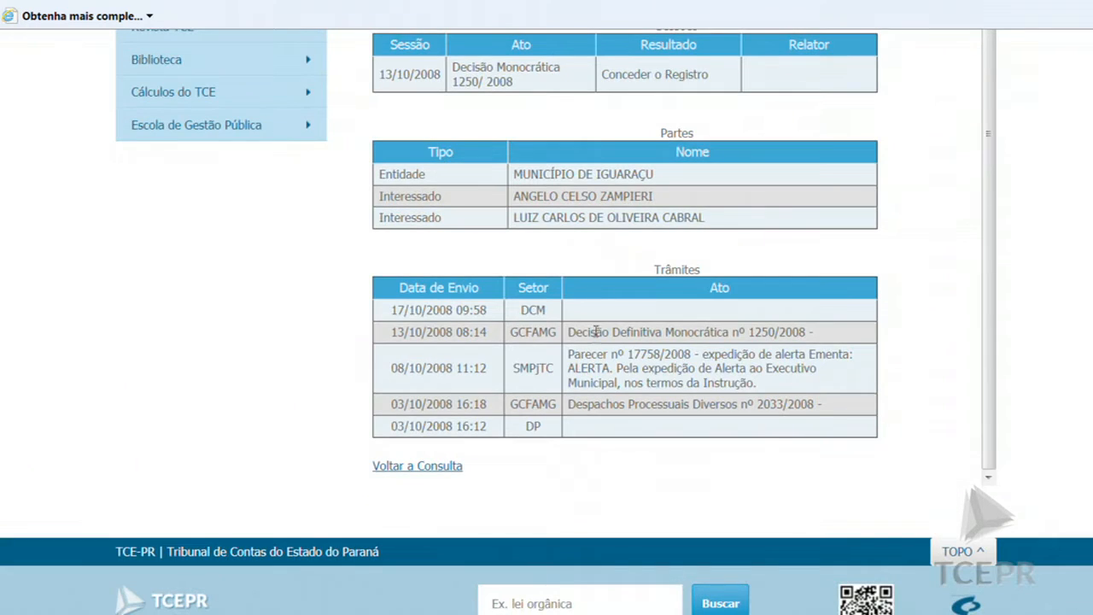
scroll(664, 367, "up", 12)
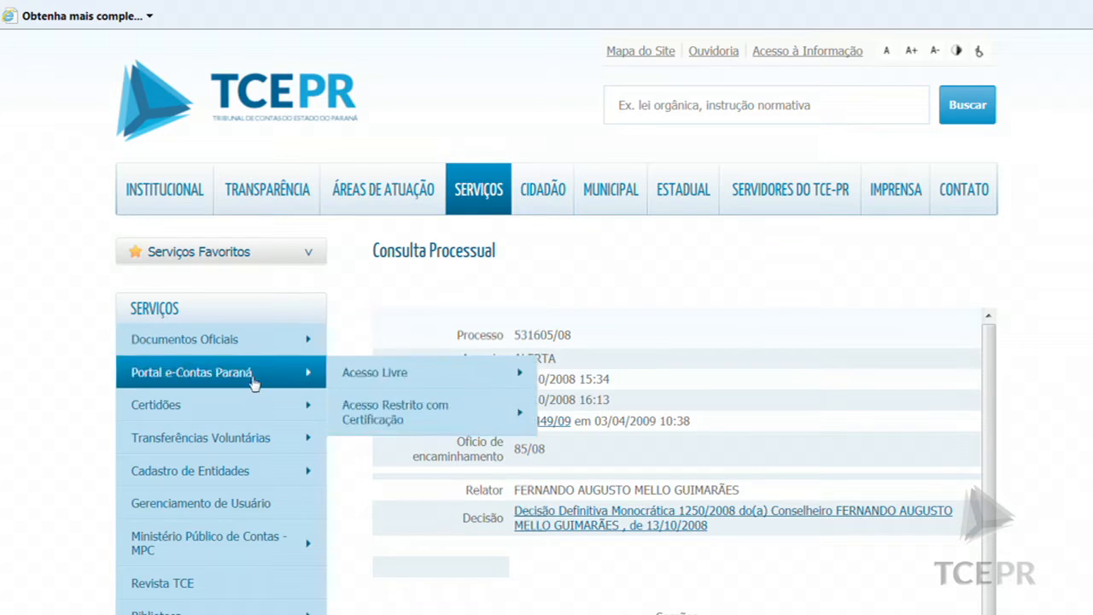
Open TCE Push via Serviços > Portal e-Contas Paraná > Acesso Livre
mouse_move(229, 373)
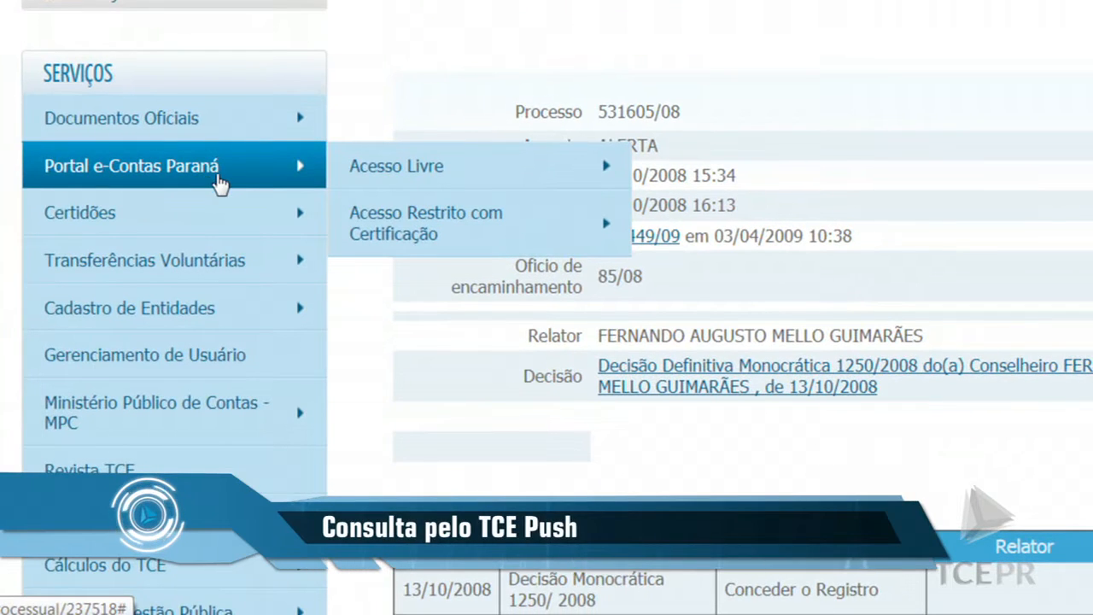
mouse_move(367, 167)
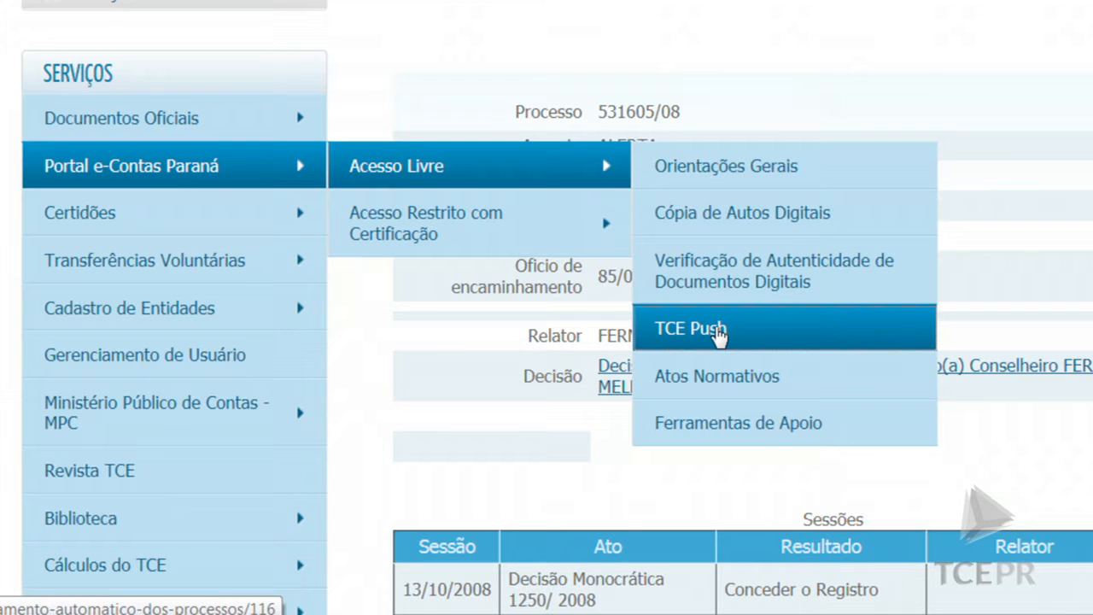
left_click(718, 333)
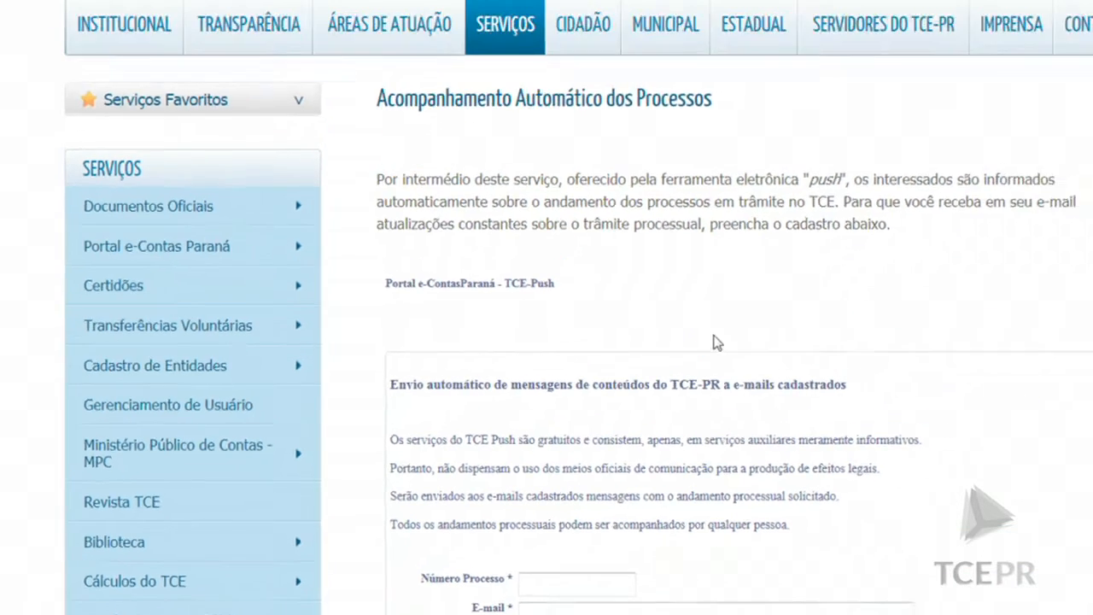
scroll(710, 456, "down", 1)
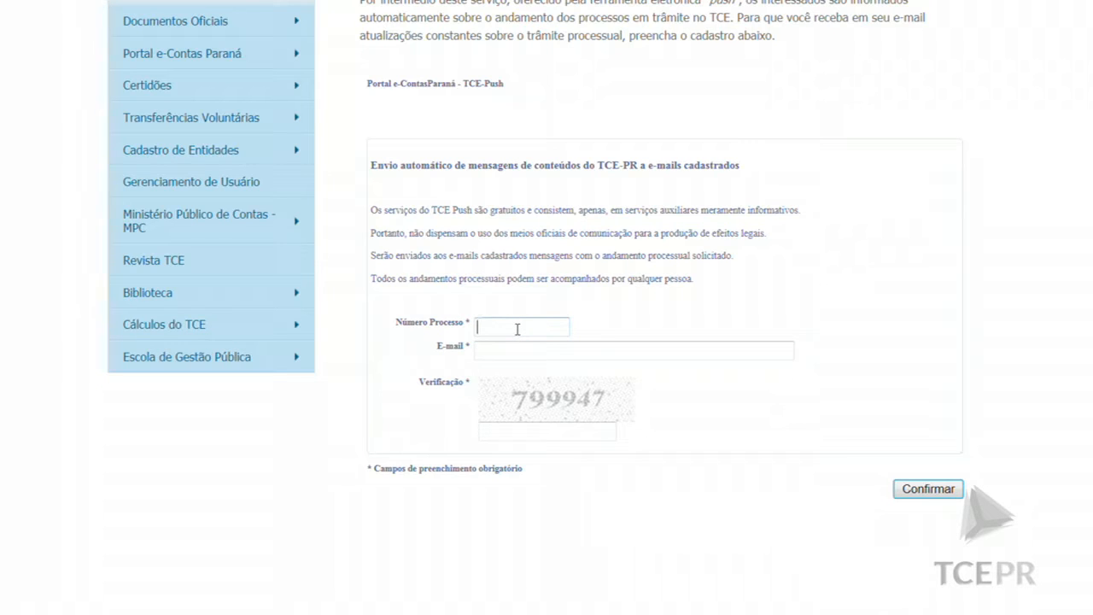
Register process 42545/13 with an e-mail address and verification code, confirming 'Registrado com sucesso!'
type("42545")
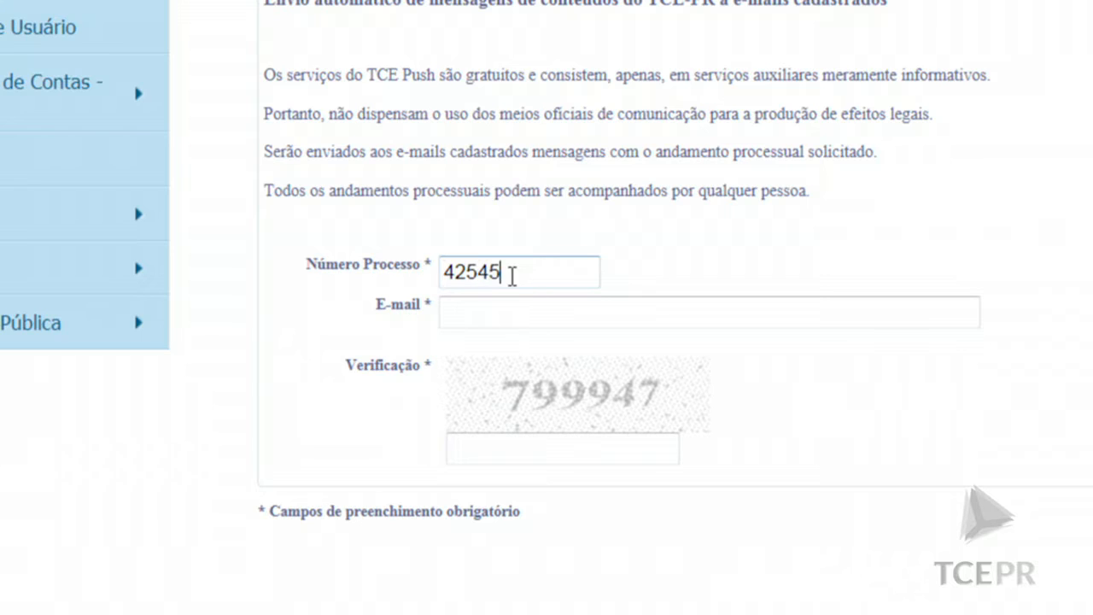
type("/13")
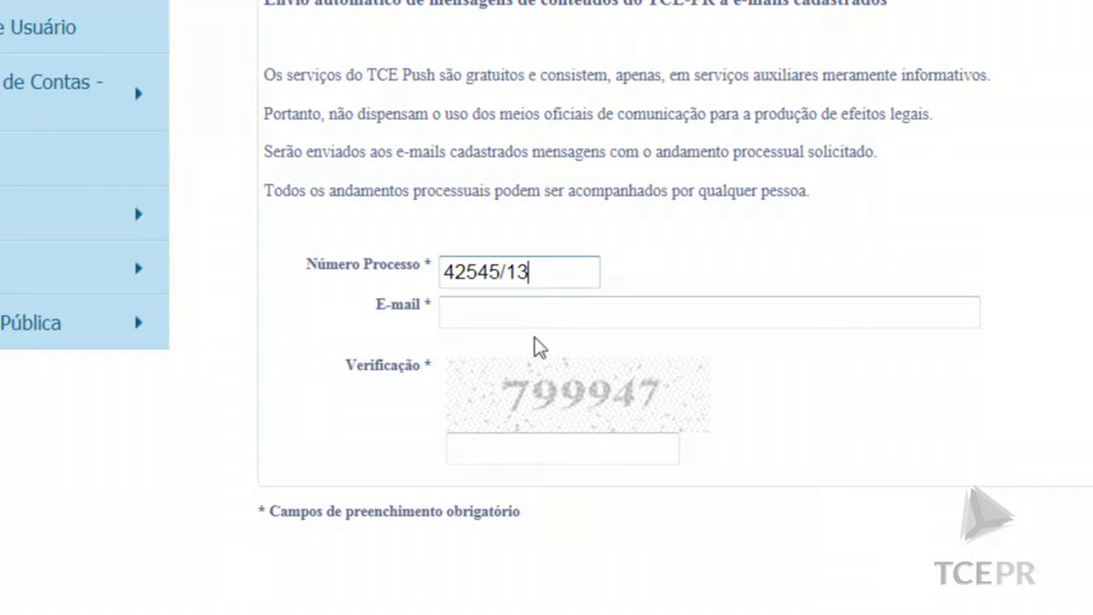
left_click(553, 317)
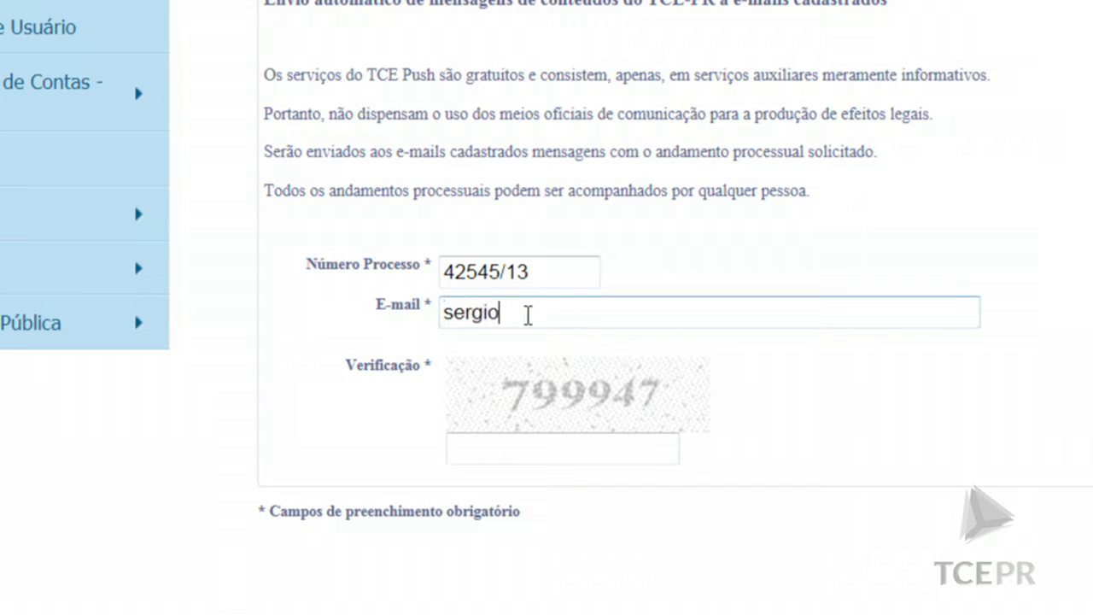
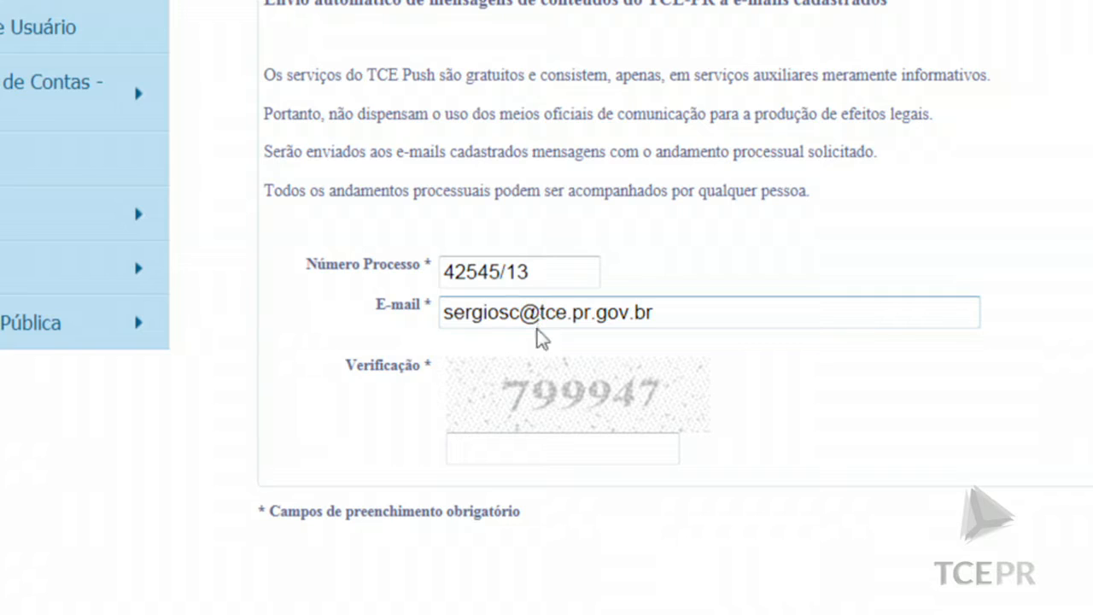
left_click(536, 446)
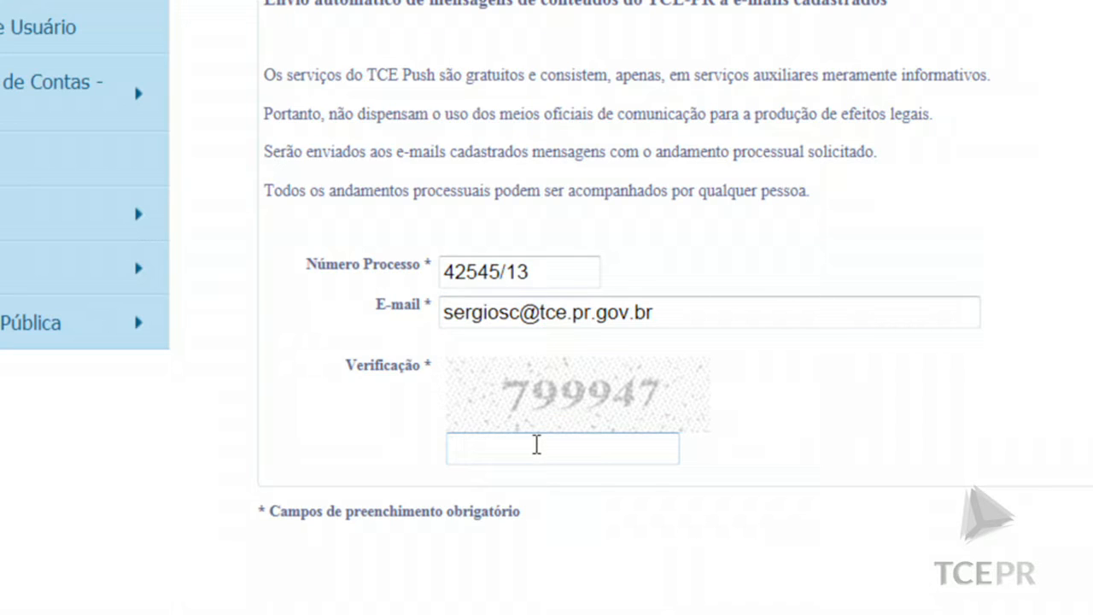
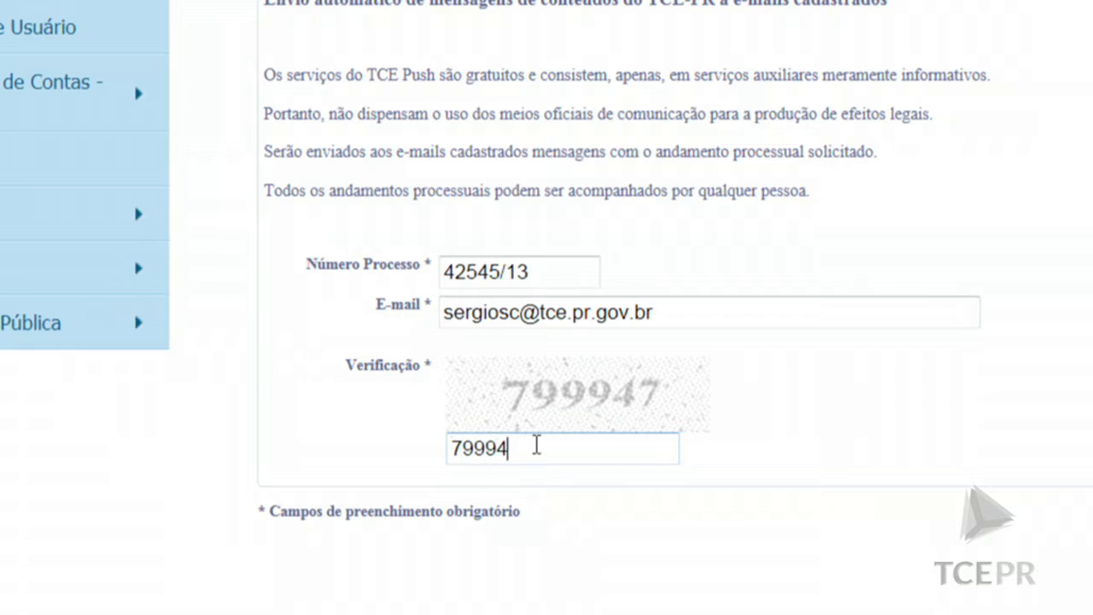
key("Return")
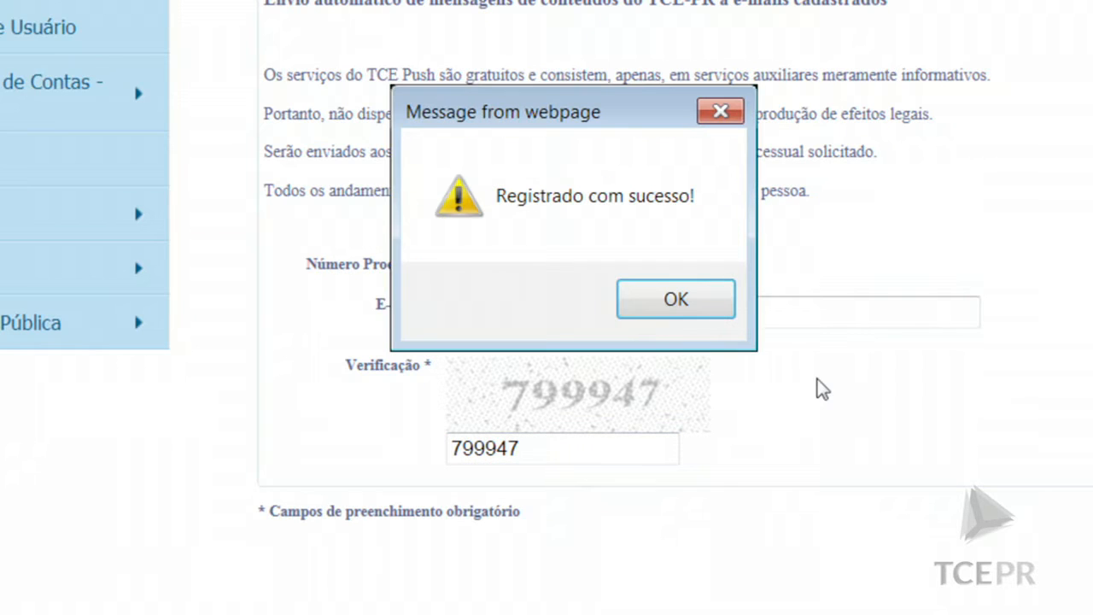
left_click(676, 303)
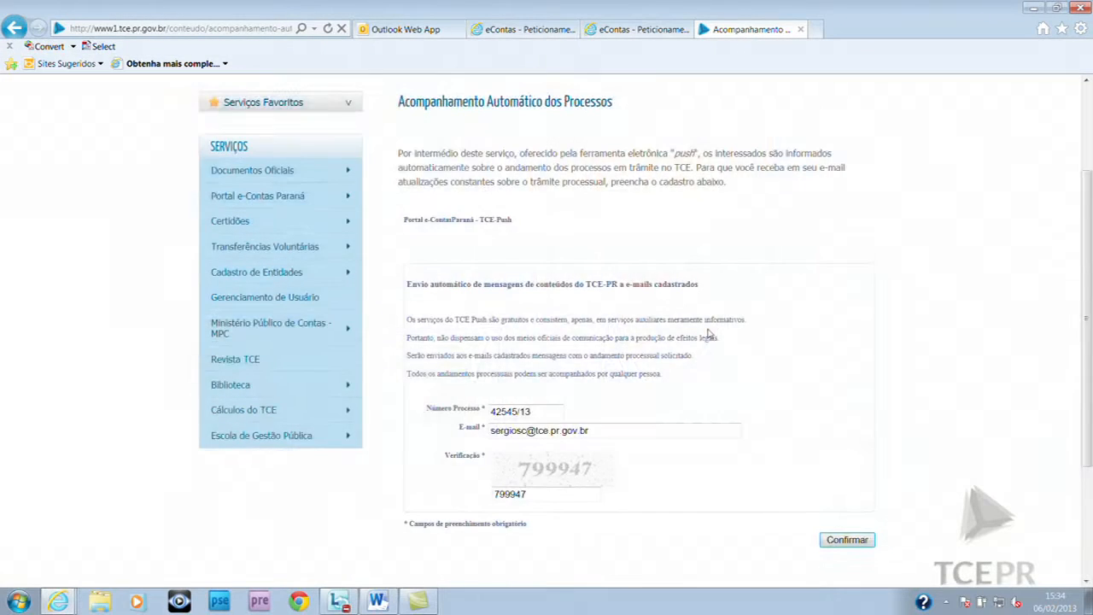
scroll(708, 330, "down", 1)
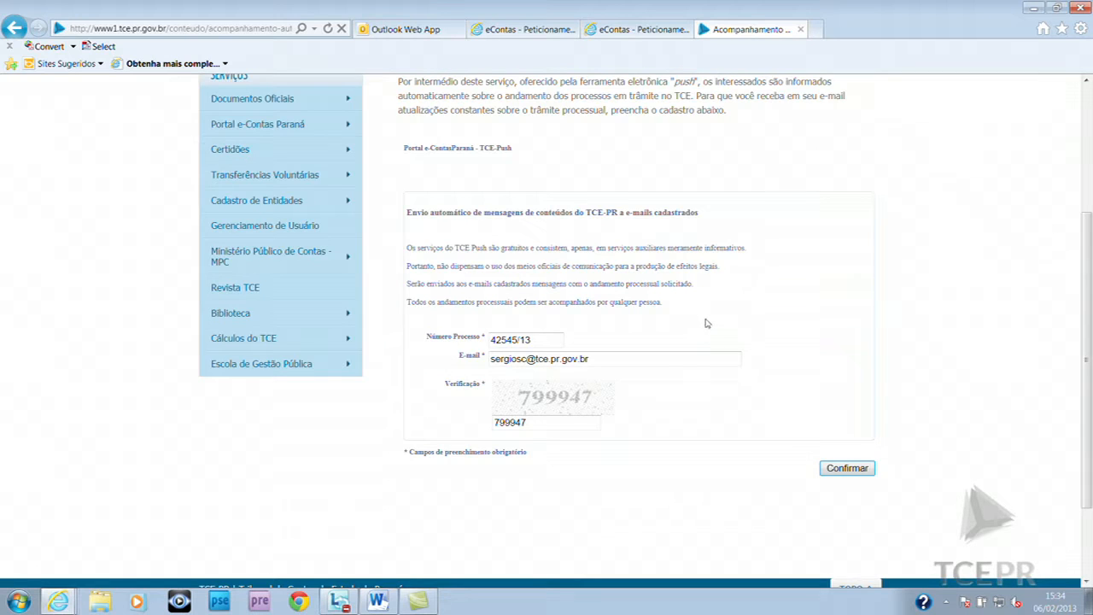
Sign in to Outlook Web App with username and password, then open Comunicação TCE-Push
scroll(707, 323, "up", 1)
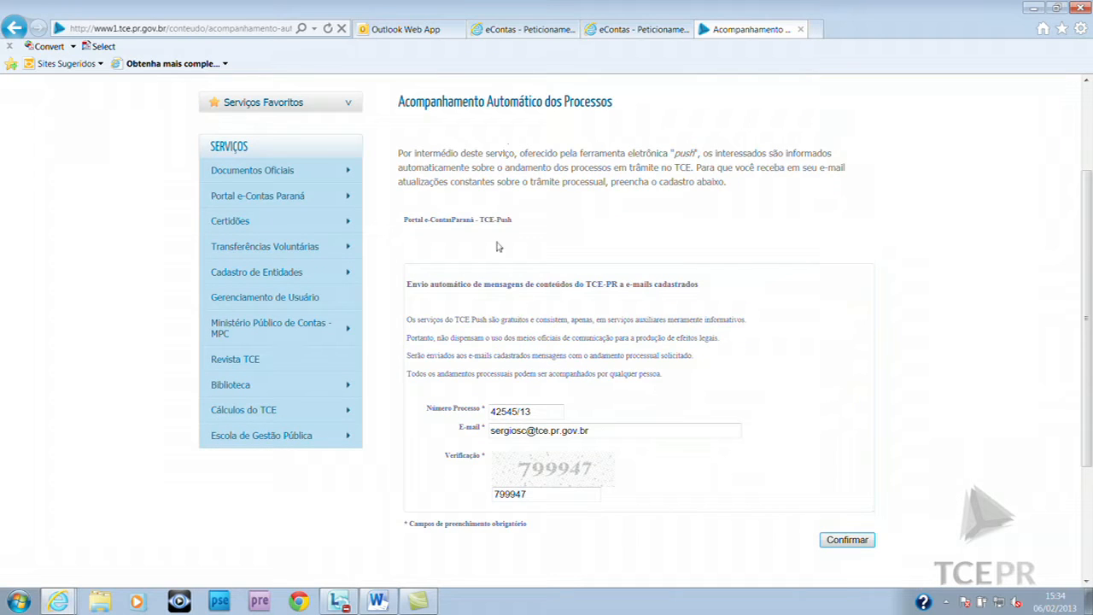
left_click(429, 32)
type("TC511226")
key("Tab")
type("******")
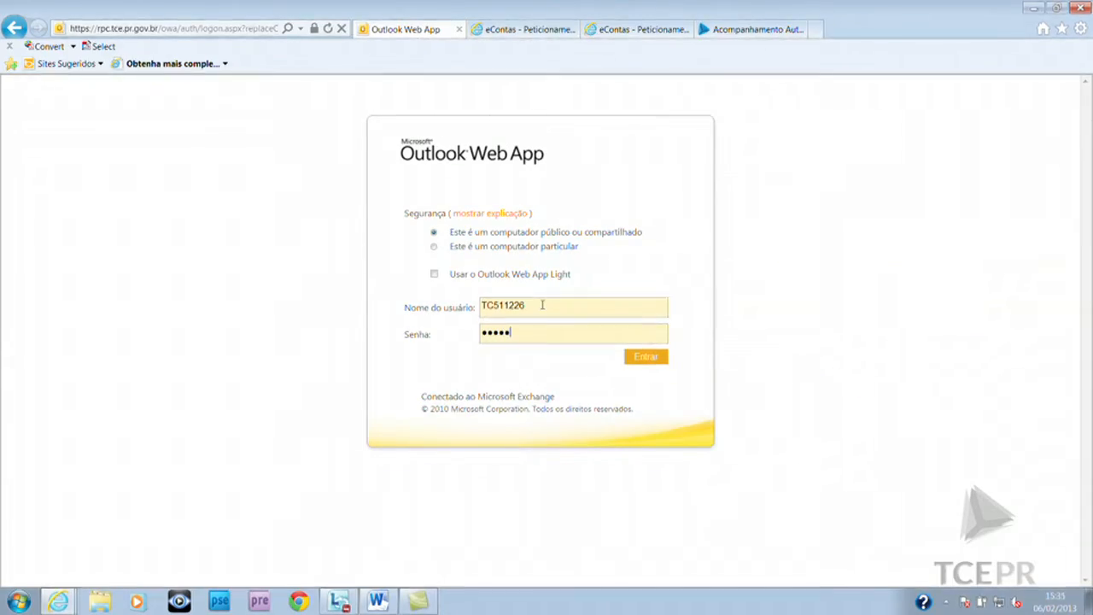
type("**")
key("Return")
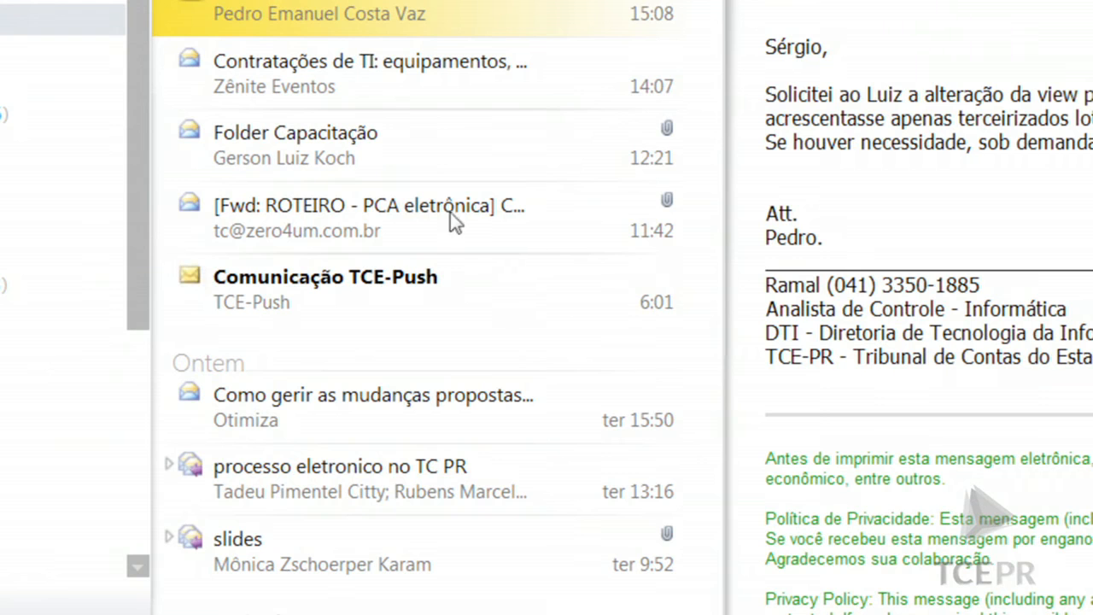
left_click(340, 287)
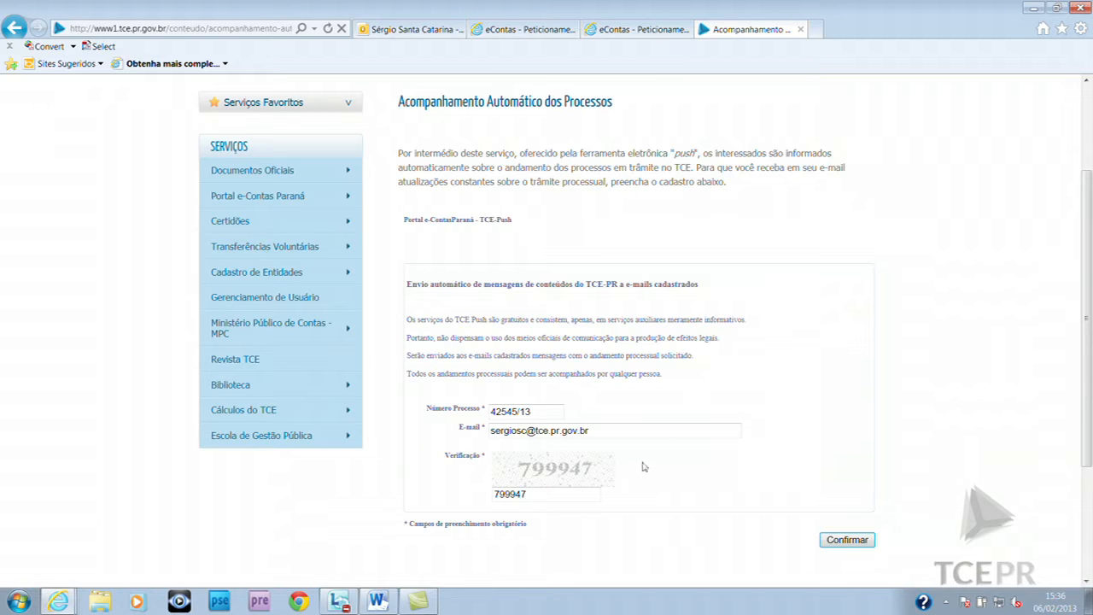
Return to the TCE-Push message and follow its 'Clique Aqui.' cancellation link
left_click(428, 32)
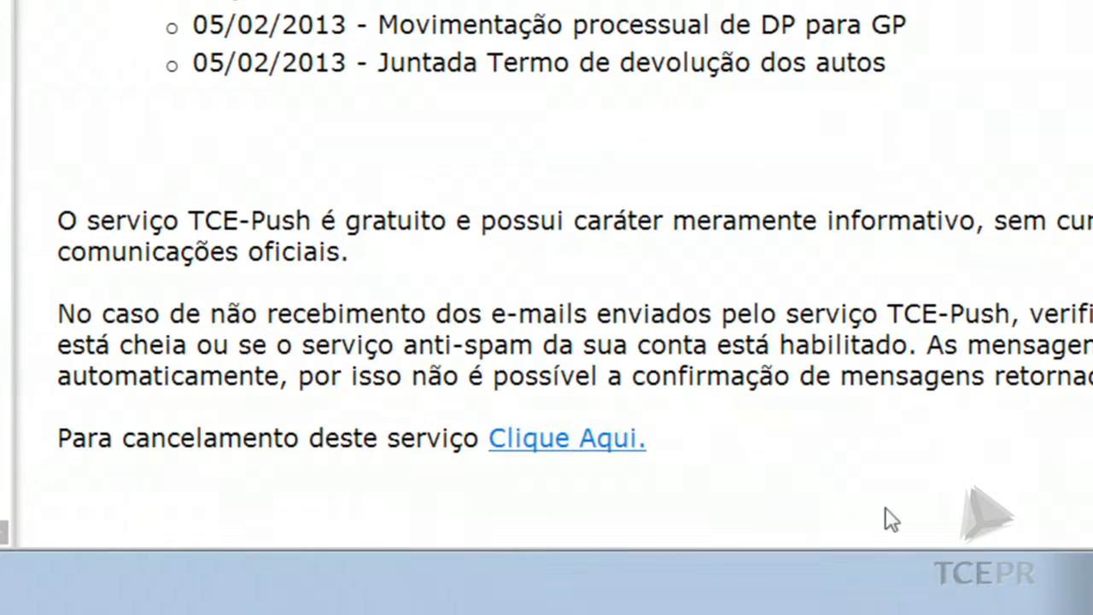
left_click(544, 457)
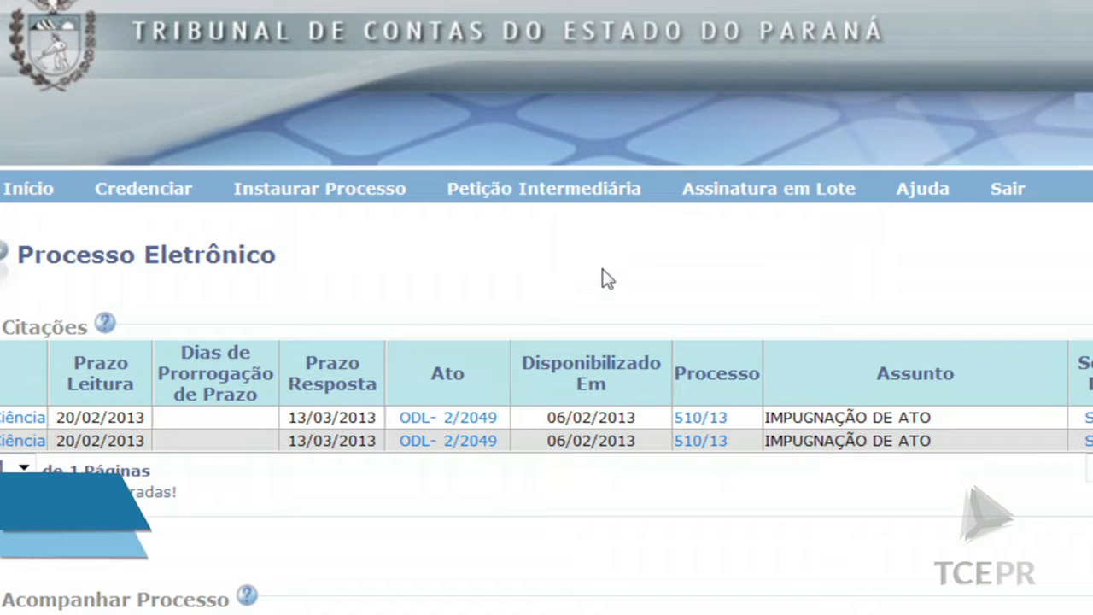
Start an intermediate petition filed on the citizen's own behalf
left_click(579, 197)
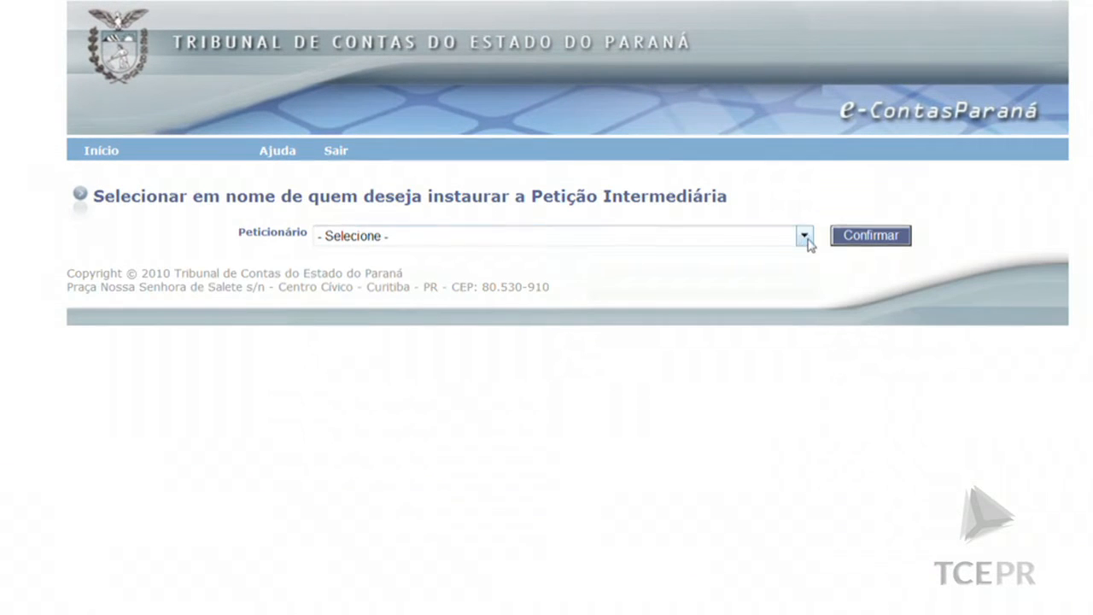
left_click(803, 236)
left_click(683, 311)
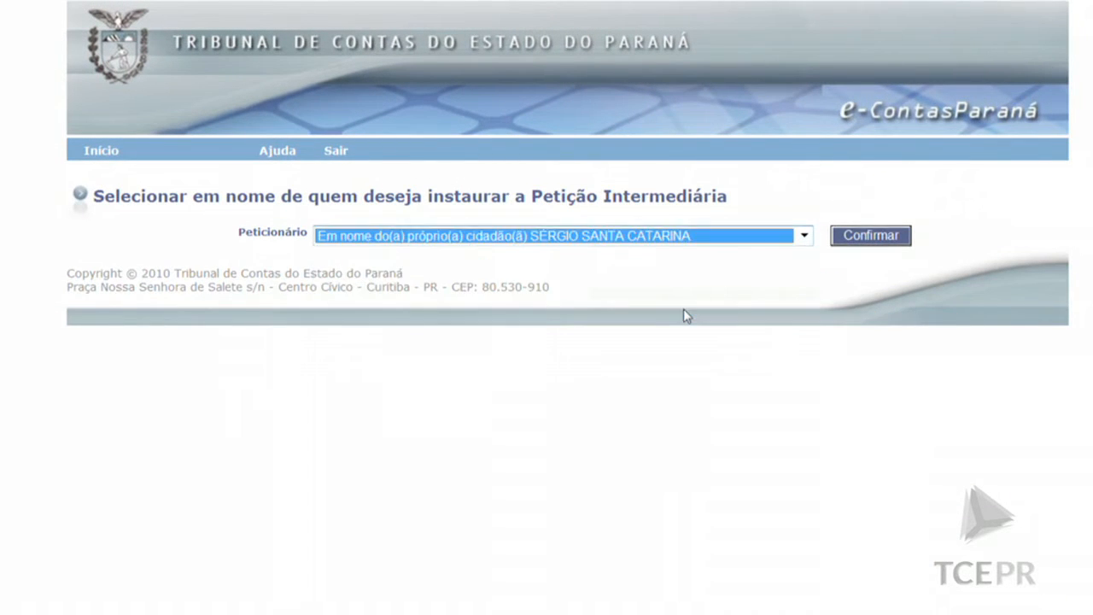
left_click(871, 237)
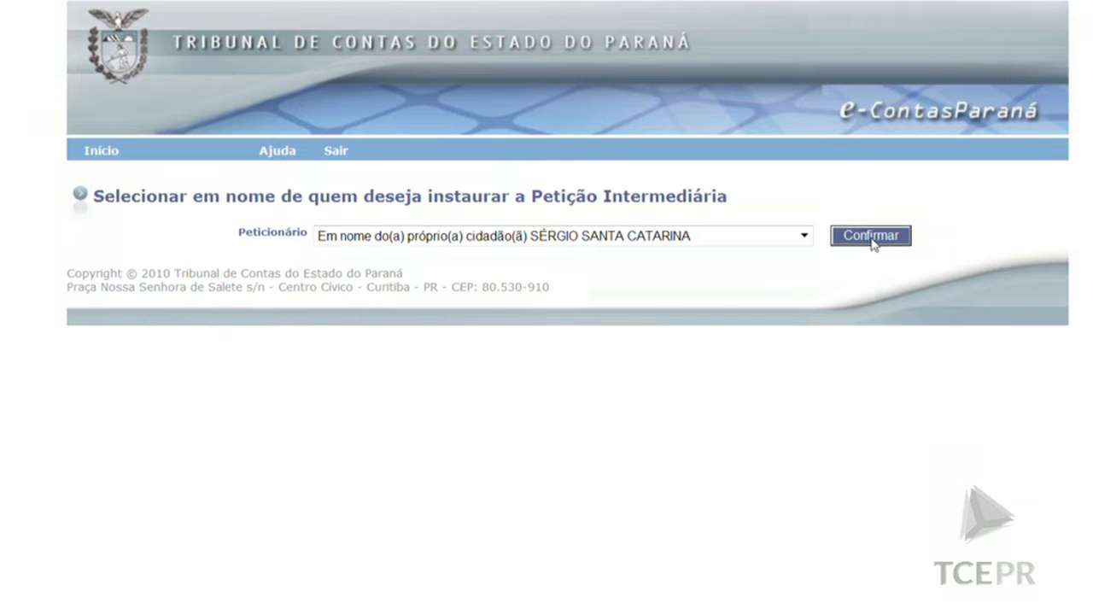
Target process 510/13 and classify the petition as 'Petição de outra natureza'
left_click(375, 408)
left_click(489, 408)
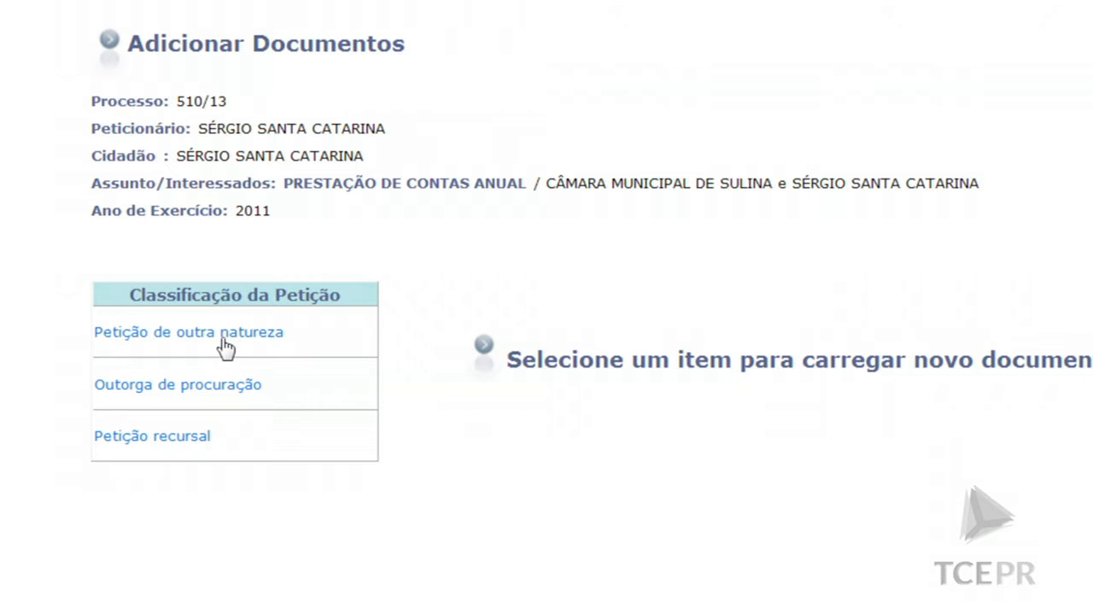
left_click(224, 346)
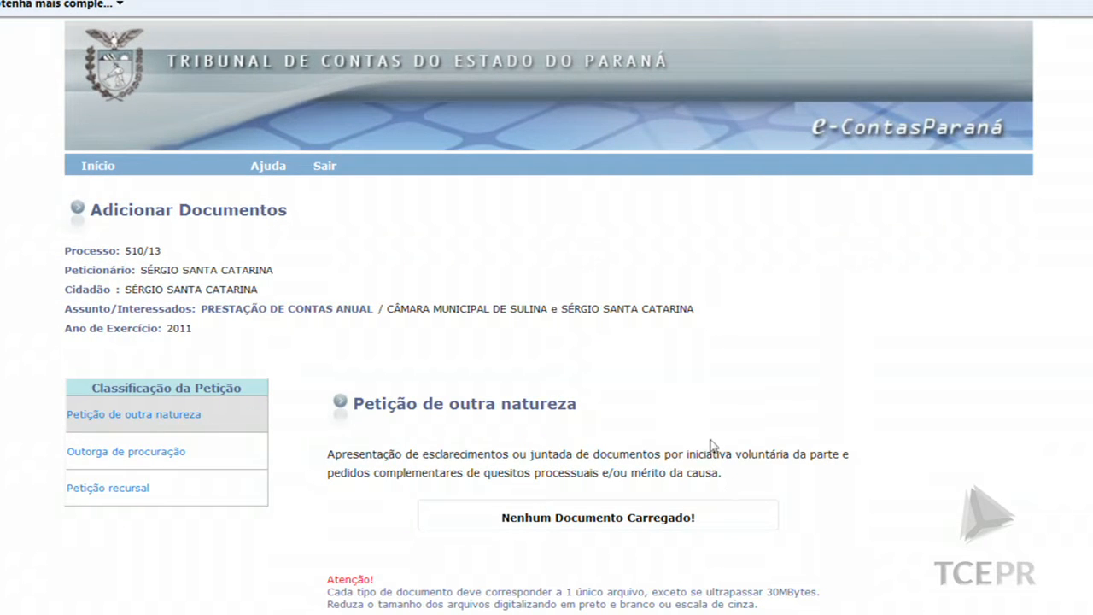
scroll(812, 511, "down", 2)
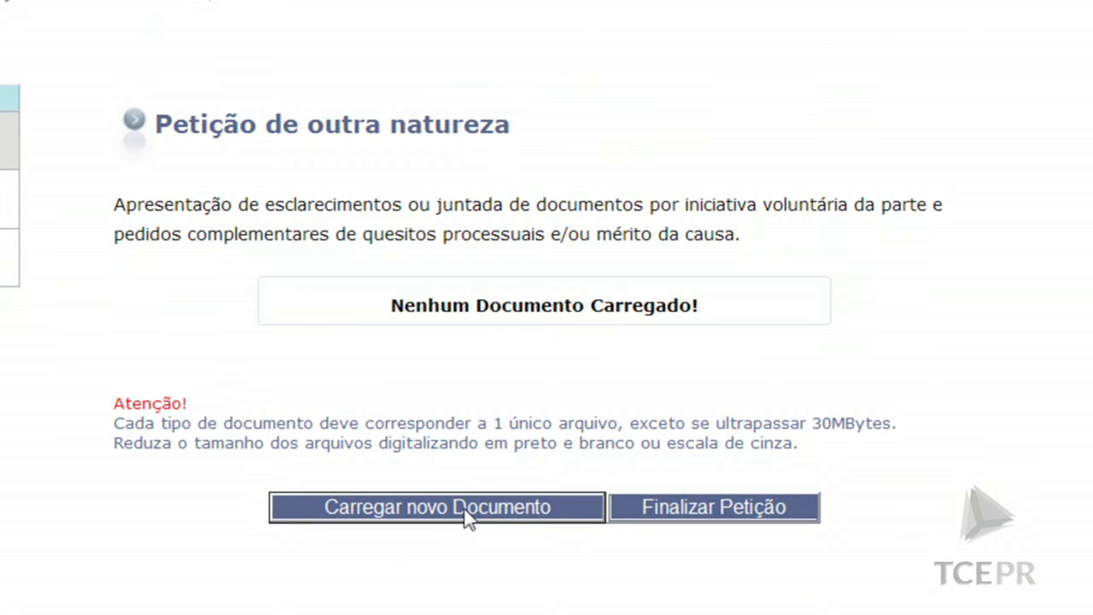
Upload Documento de Teste.pdf as the signed document for the process 510/13 petition
left_click(475, 512)
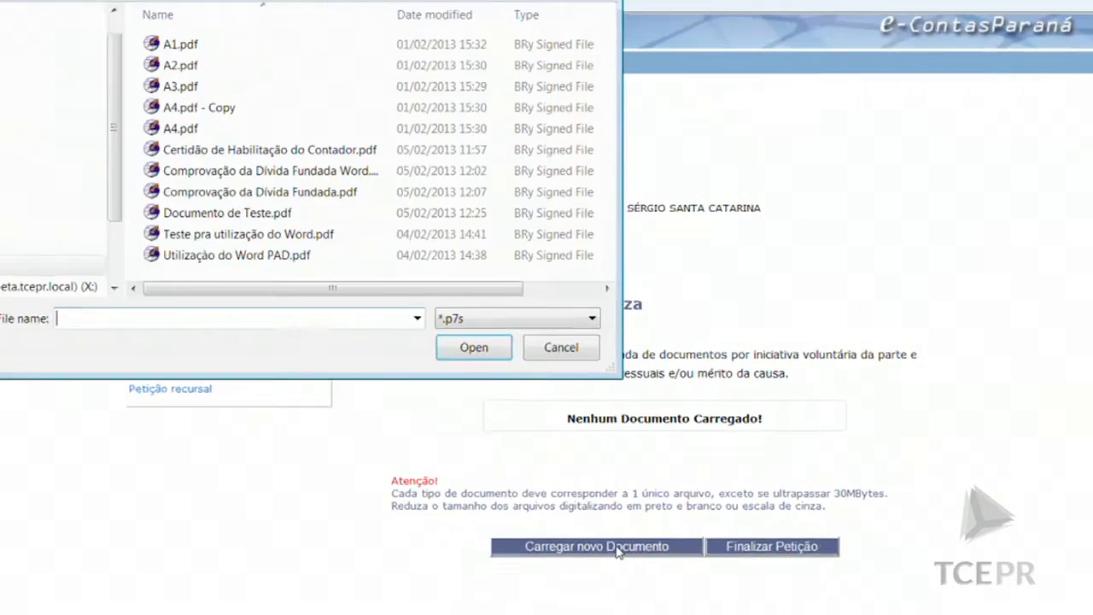
double_click(309, 263)
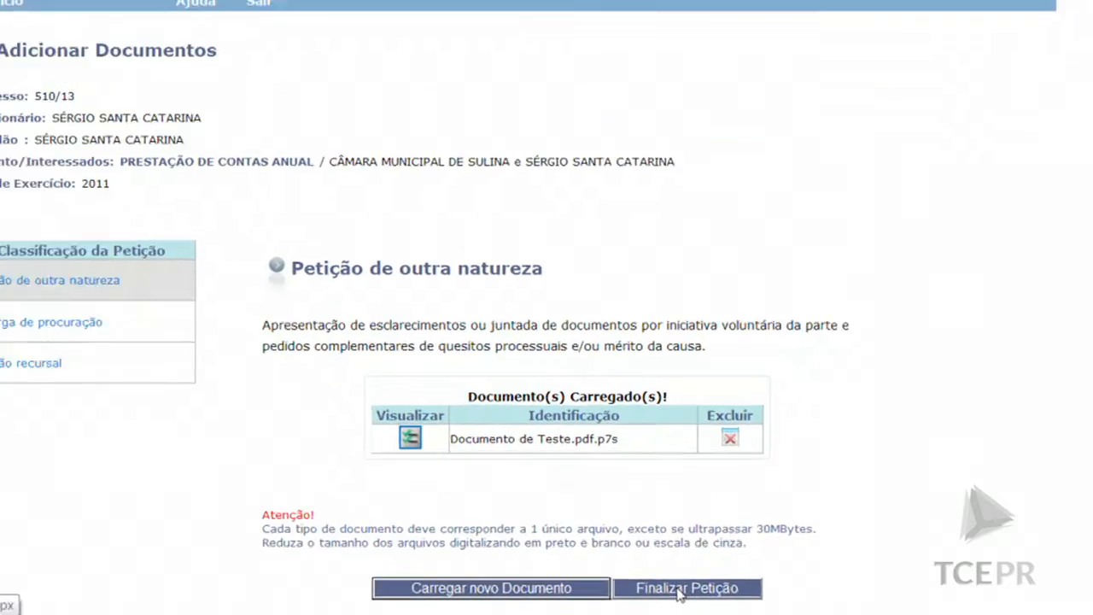
File the petition, review receipt Extrato nº 625/13, then return to the home page
left_click(753, 584)
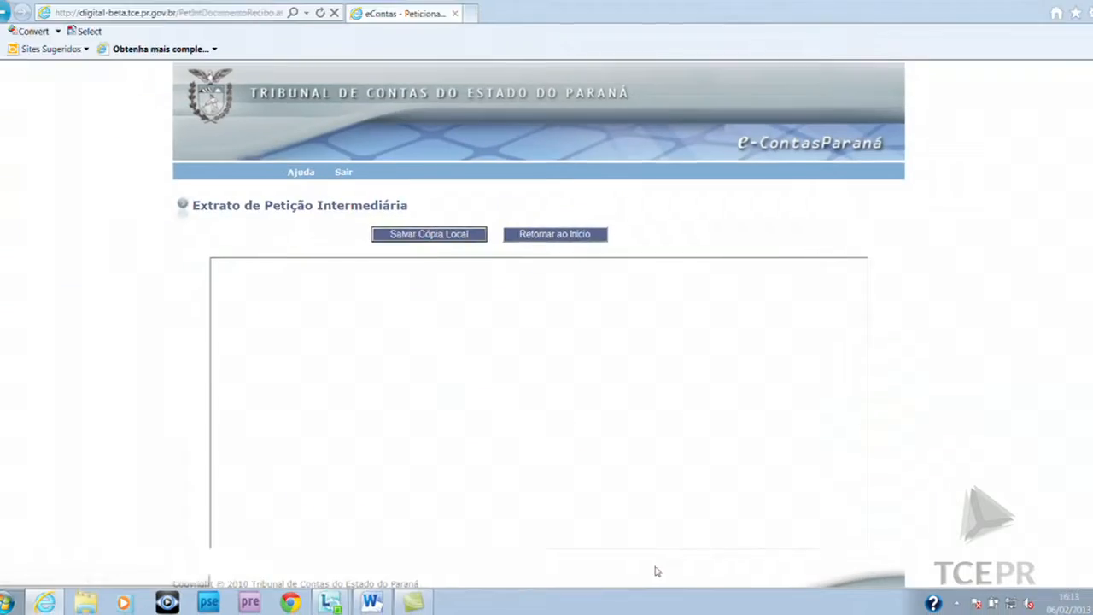
scroll(736, 321, "down", 2)
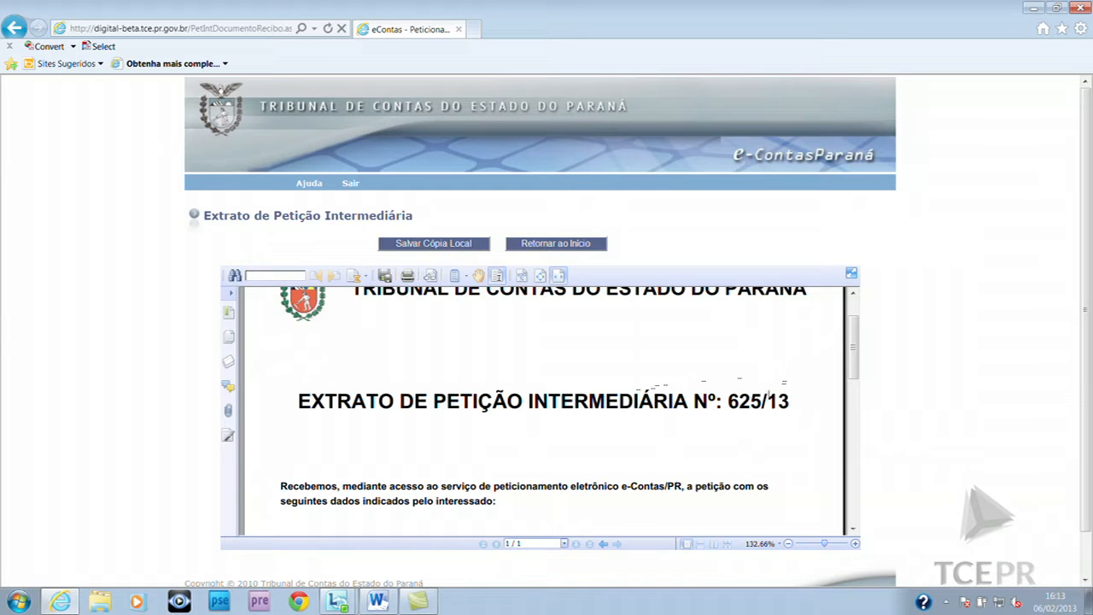
scroll(776, 391, "up", 1)
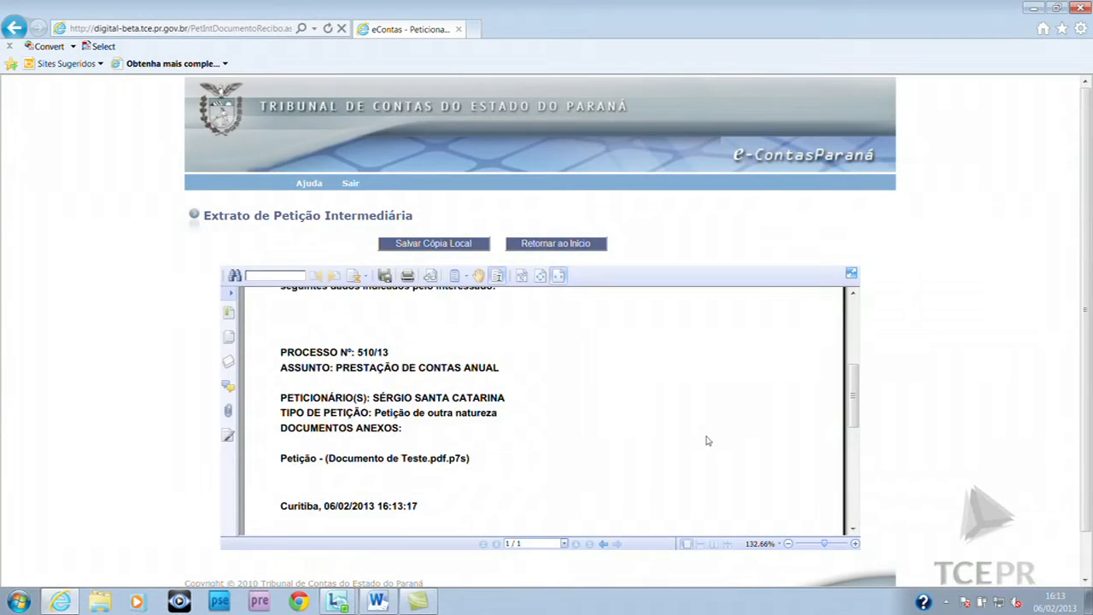
scroll(708, 435, "up", 5)
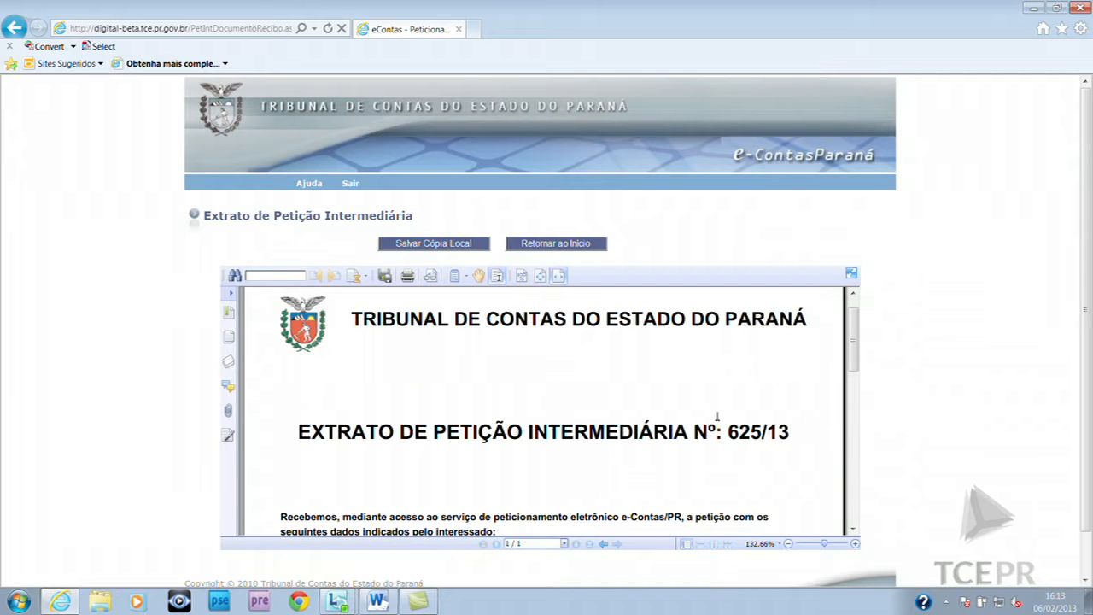
scroll(719, 418, "up", 1)
scroll(724, 422, "down", 3)
scroll(724, 420, "up", 3)
scroll(725, 418, "down", 1)
scroll(725, 417, "up", 1)
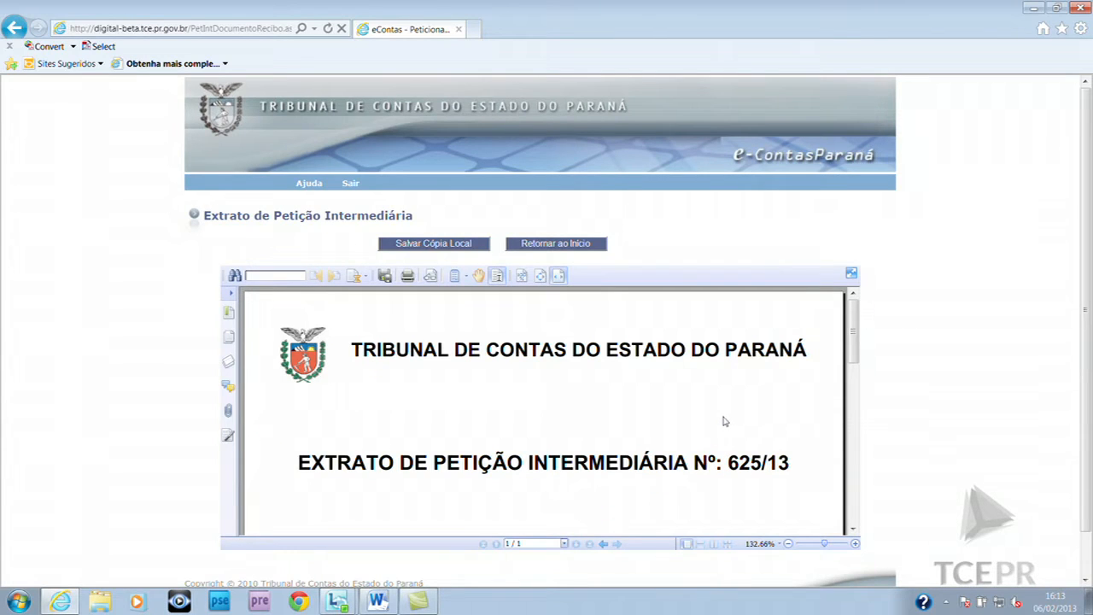
left_click(547, 245)
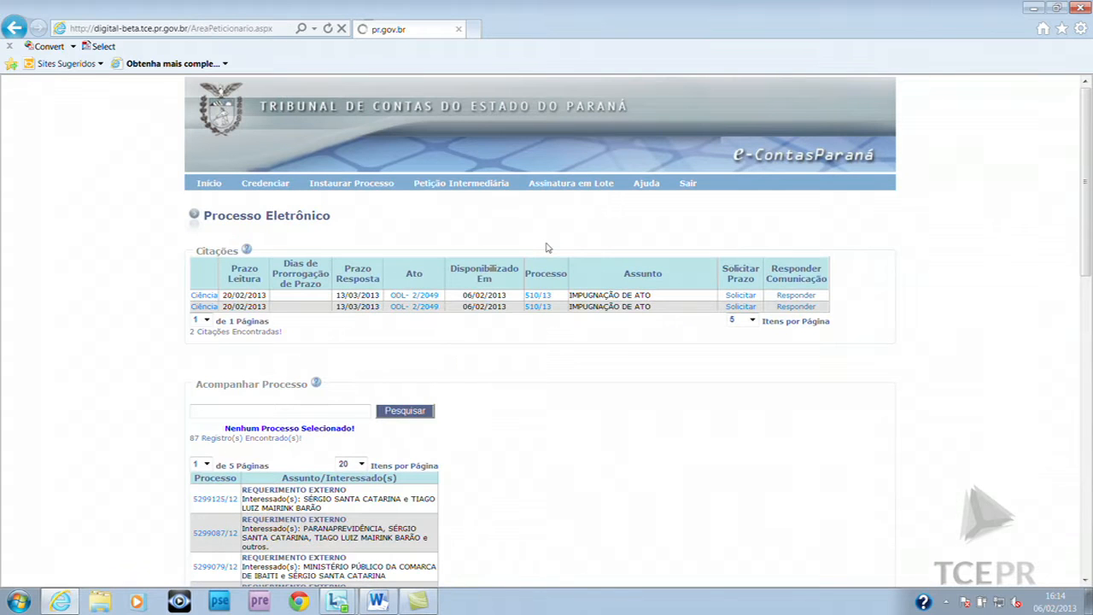
Search for process 510/13, open its details and list its process pieces
left_click(250, 409)
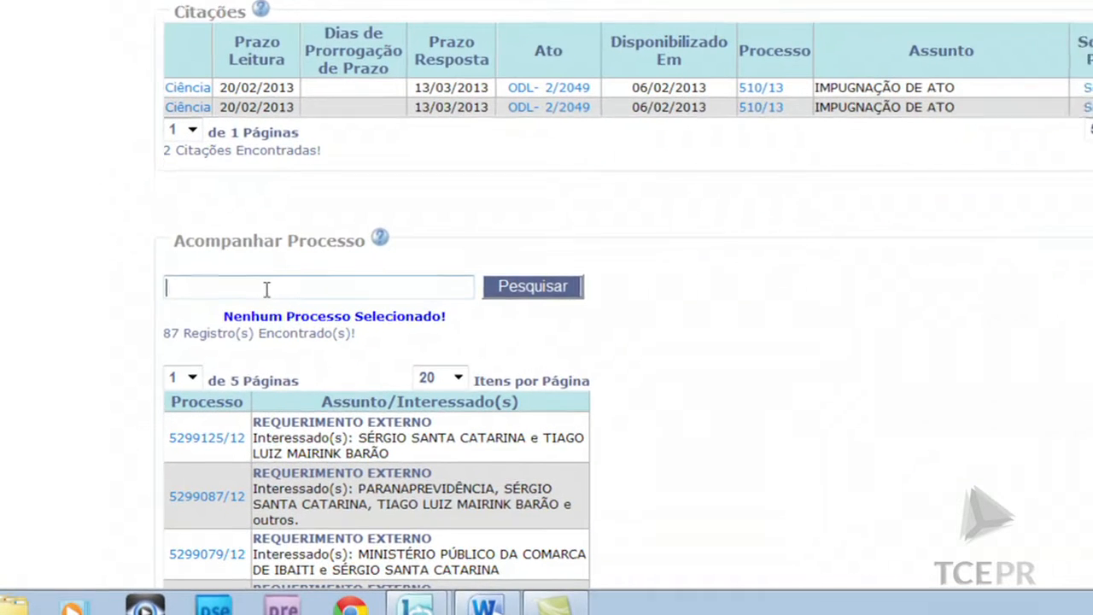
type("510/13")
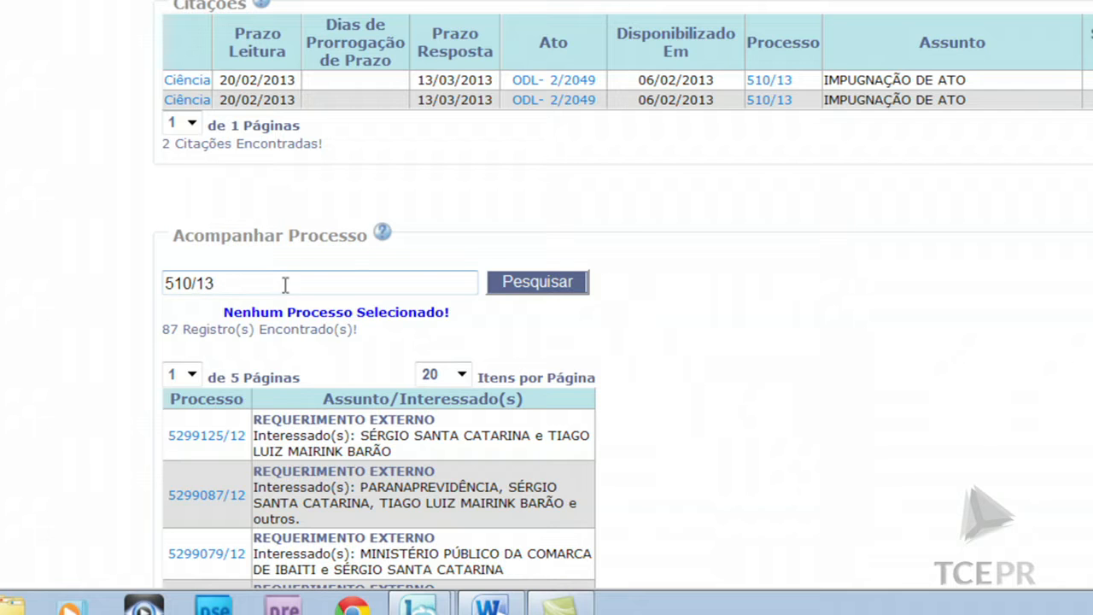
left_click(556, 286)
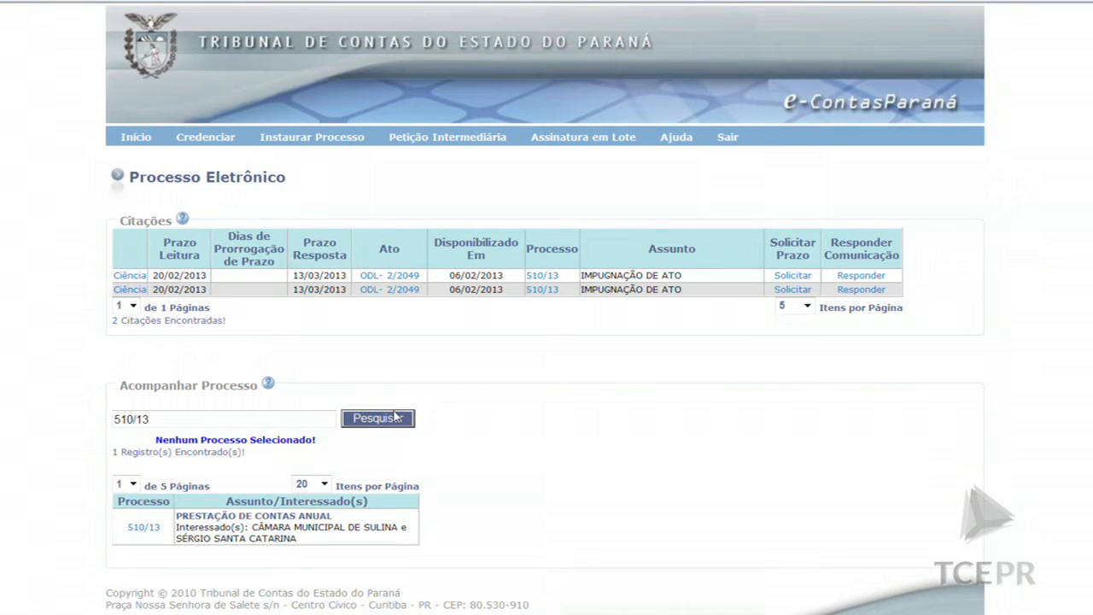
left_click(143, 527)
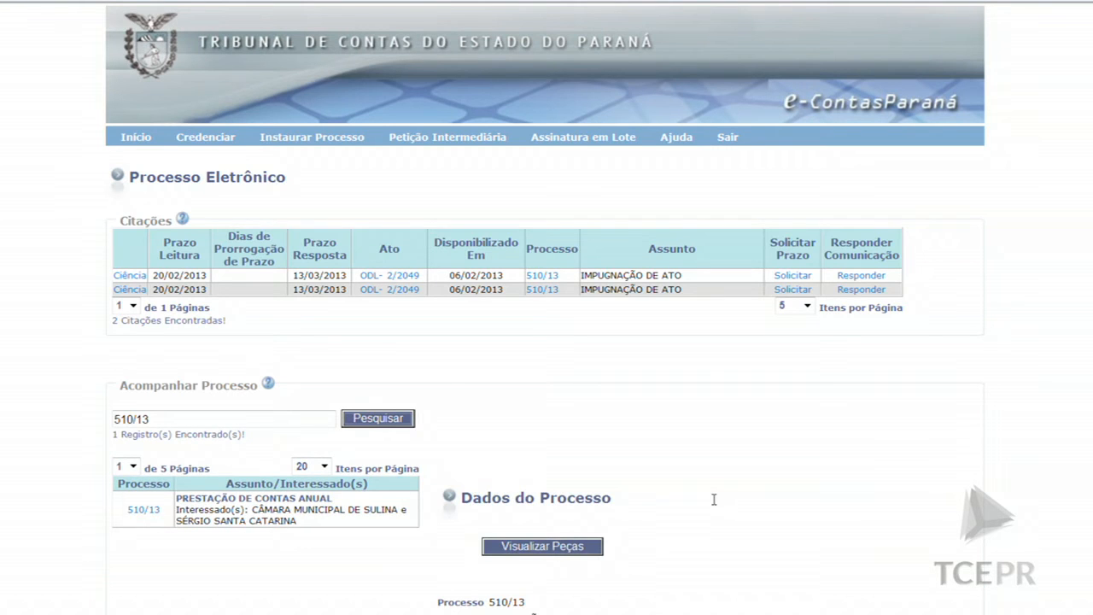
scroll(743, 494, "down", 3)
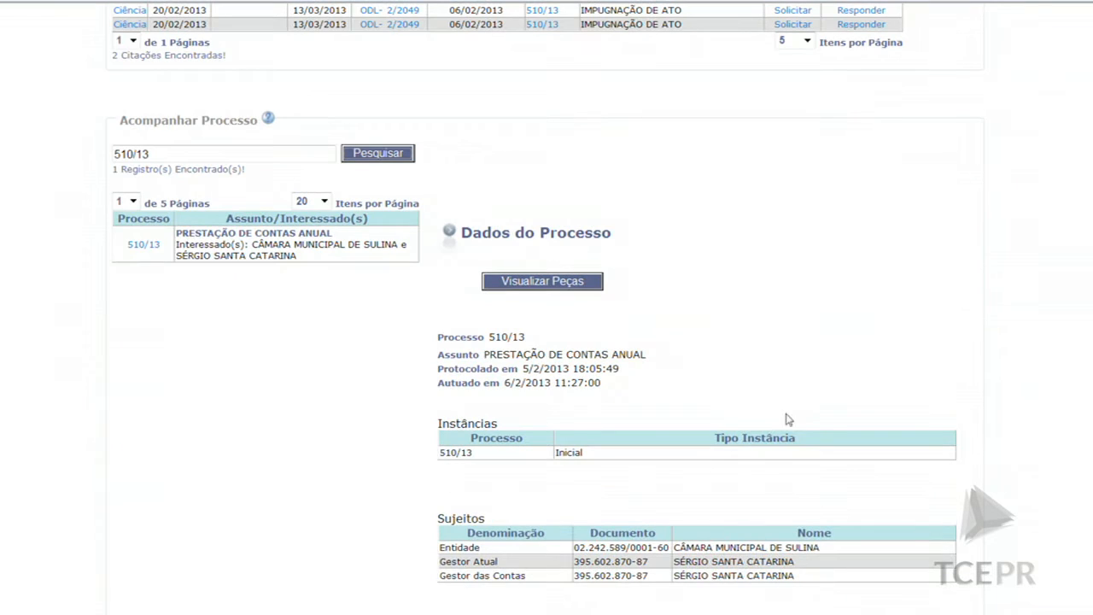
left_click(516, 286)
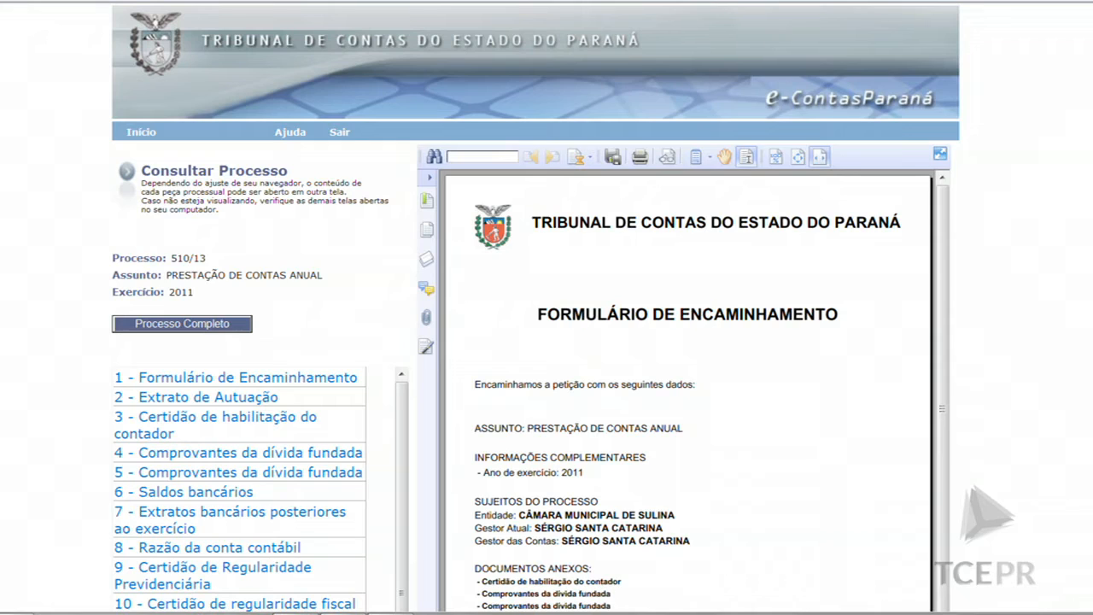
Open piece 25, Recibo de Petição Intermediária, then piece 26, Petição, of process 510/13
scroll(535, 342, "down", 3)
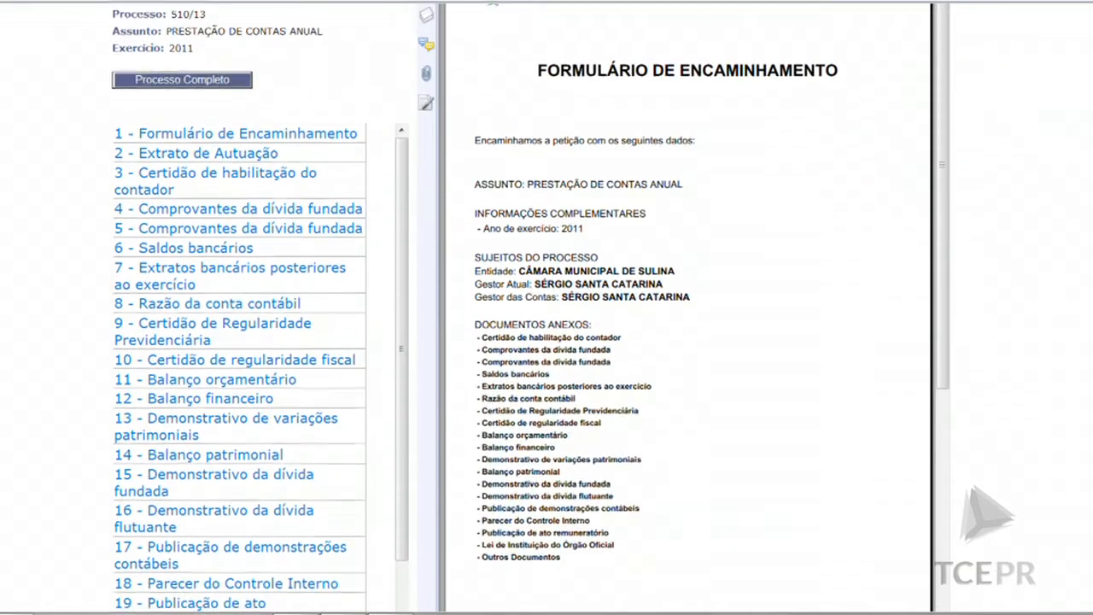
scroll(874, 432, "down", 1)
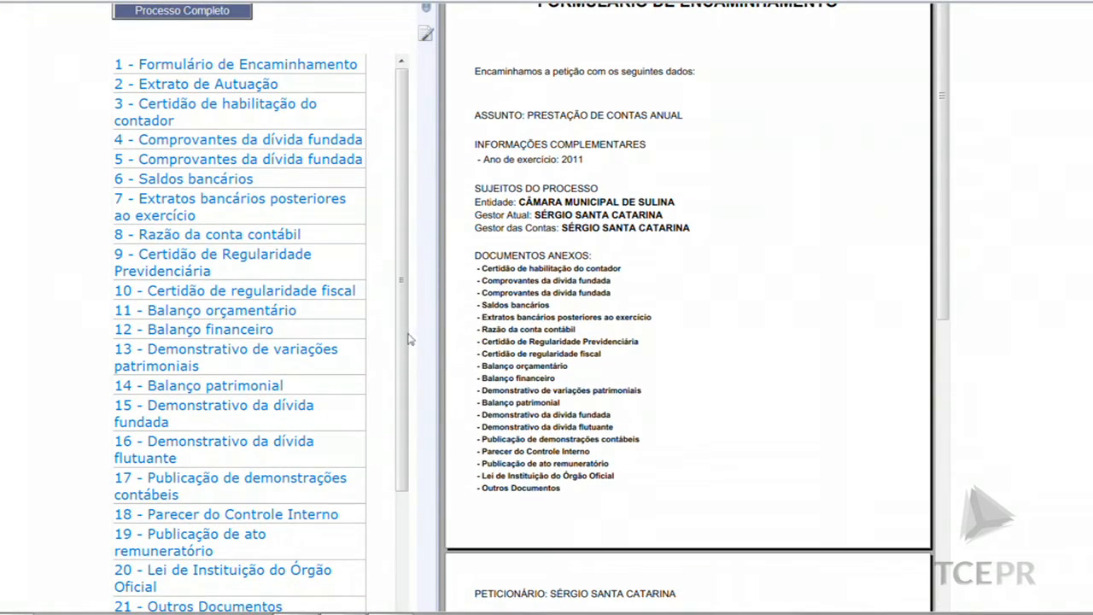
scroll(257, 512, "down", 2)
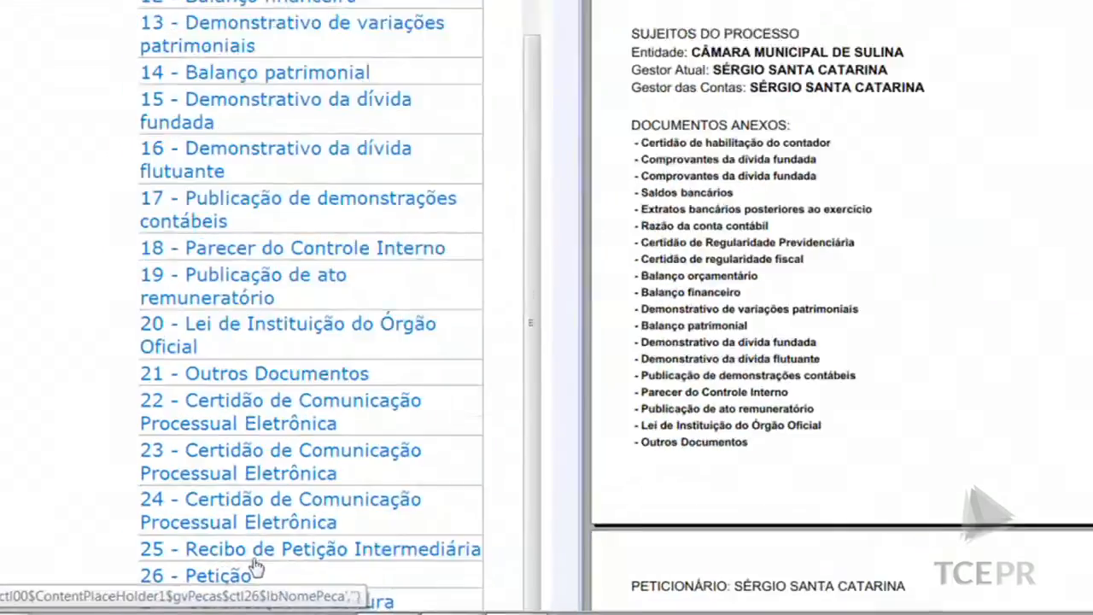
left_click(256, 557)
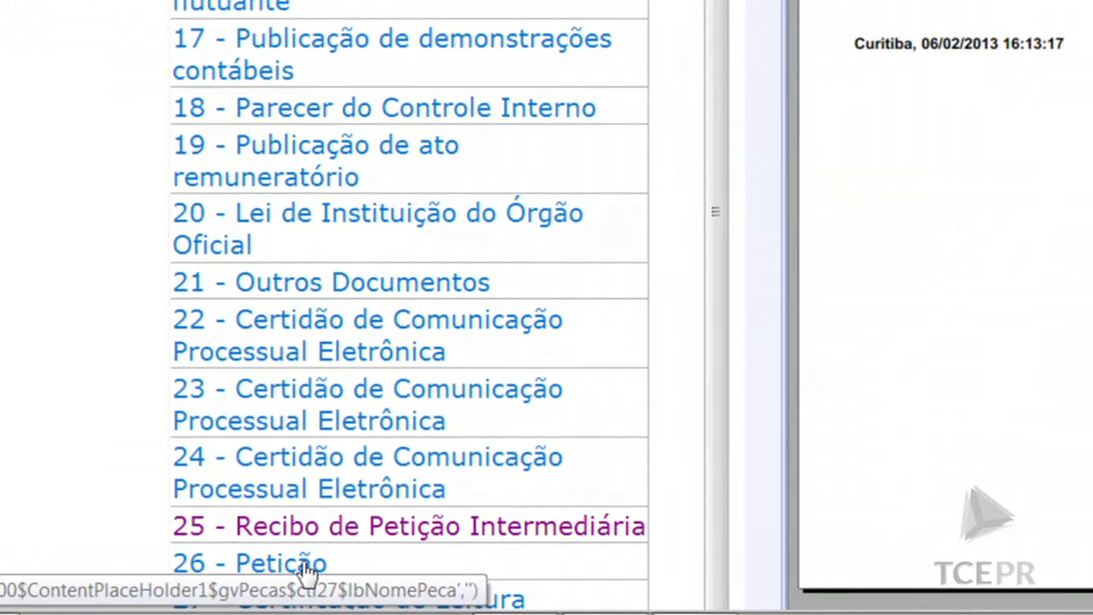
left_click(181, 586)
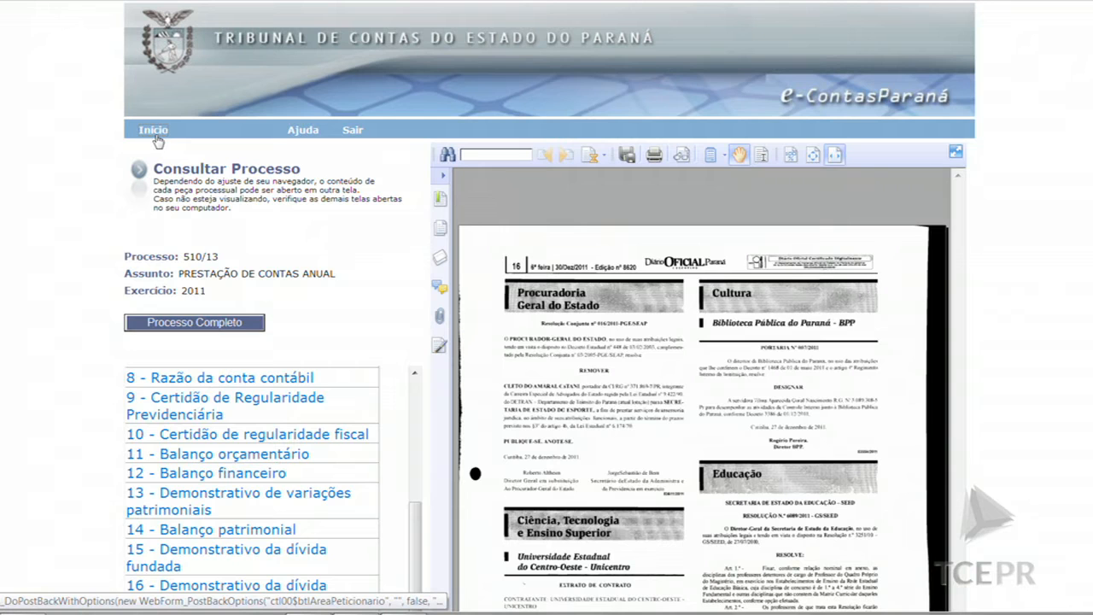
Go back to the e-Contas Paraná home page via Início
left_click(156, 134)
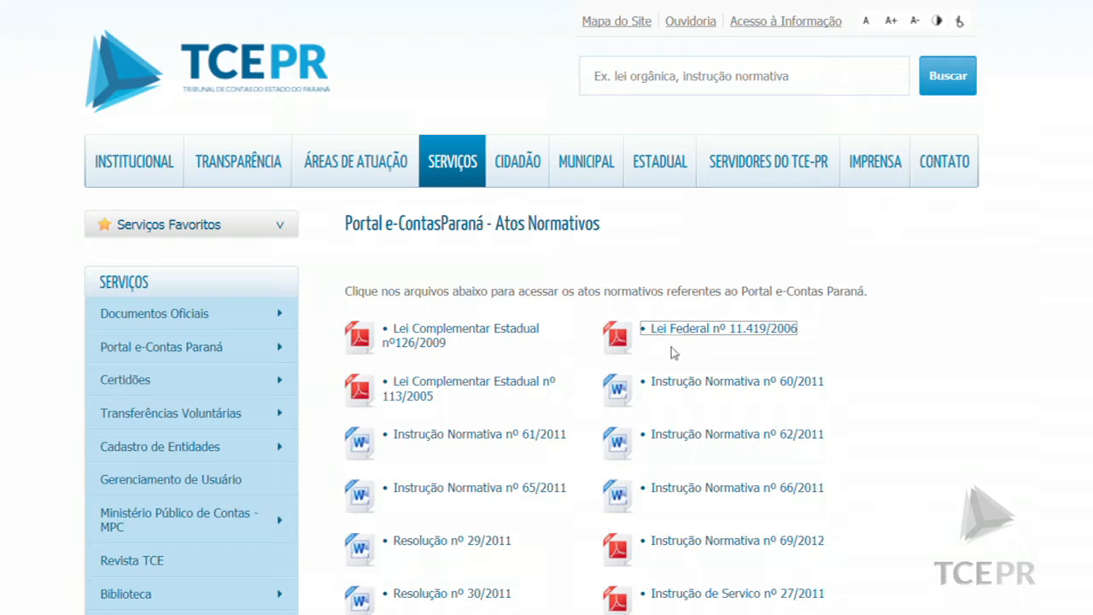
Open Lei Federal nº 11.419/2006 and read through its text to page 2
left_click(692, 338)
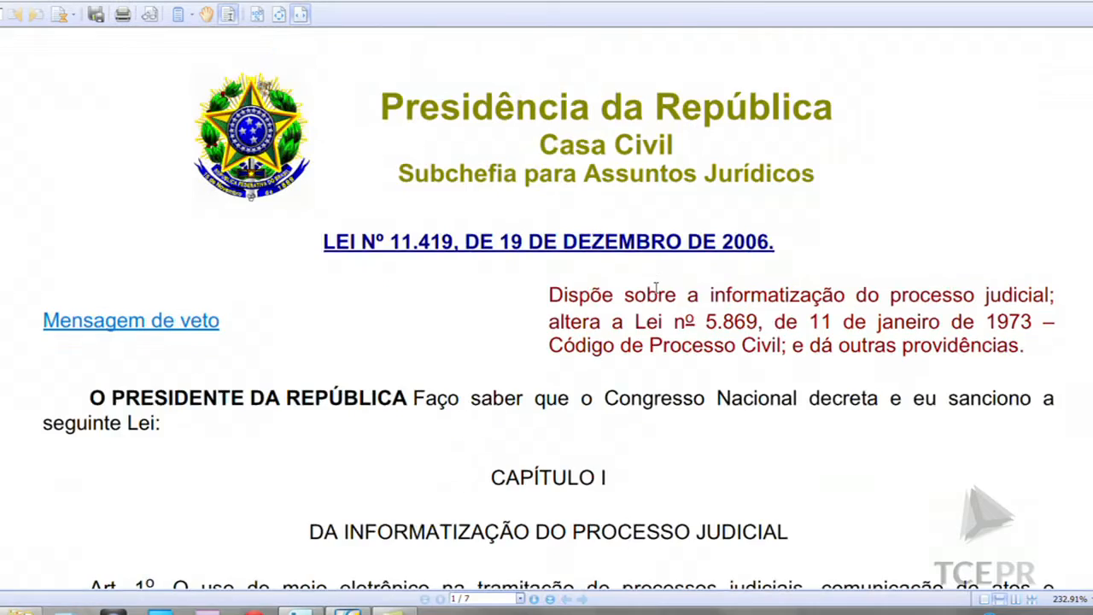
scroll(656, 288, "down", 10)
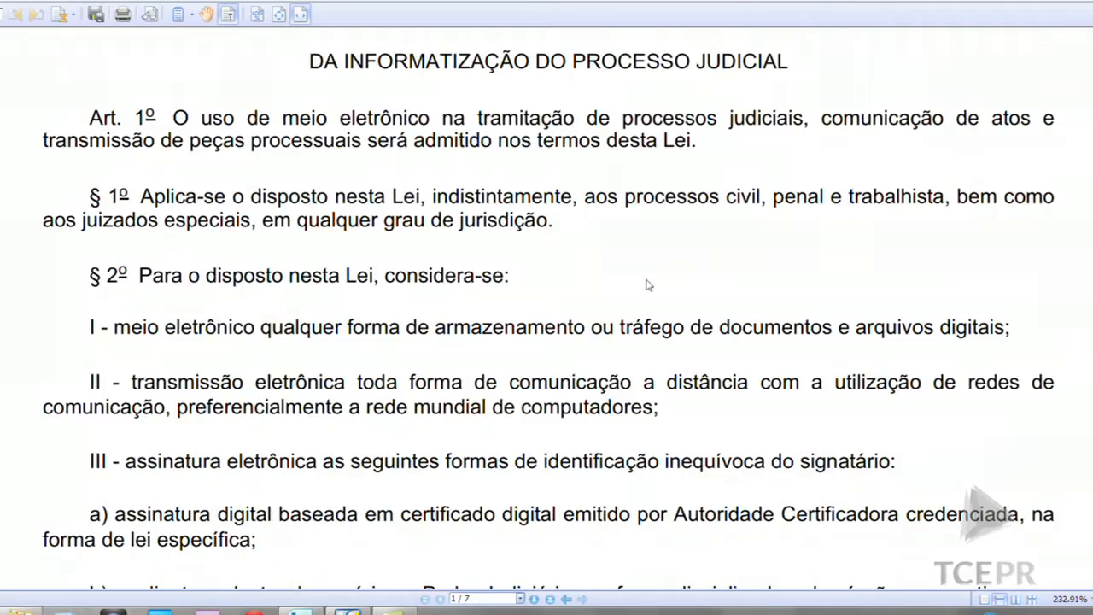
scroll(645, 296, "down", 15)
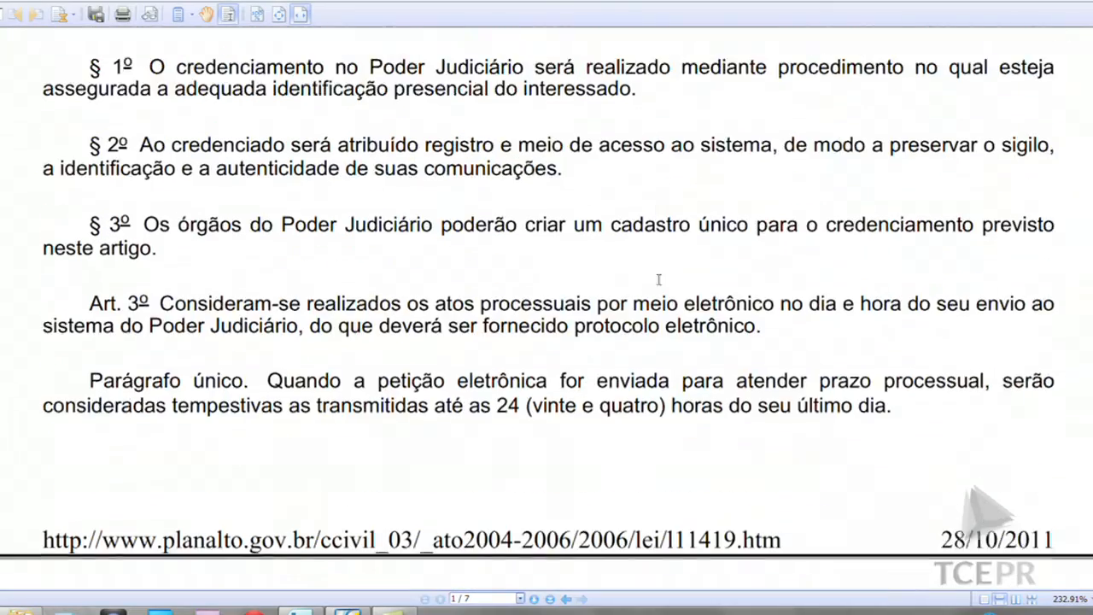
scroll(663, 288, "down", 12)
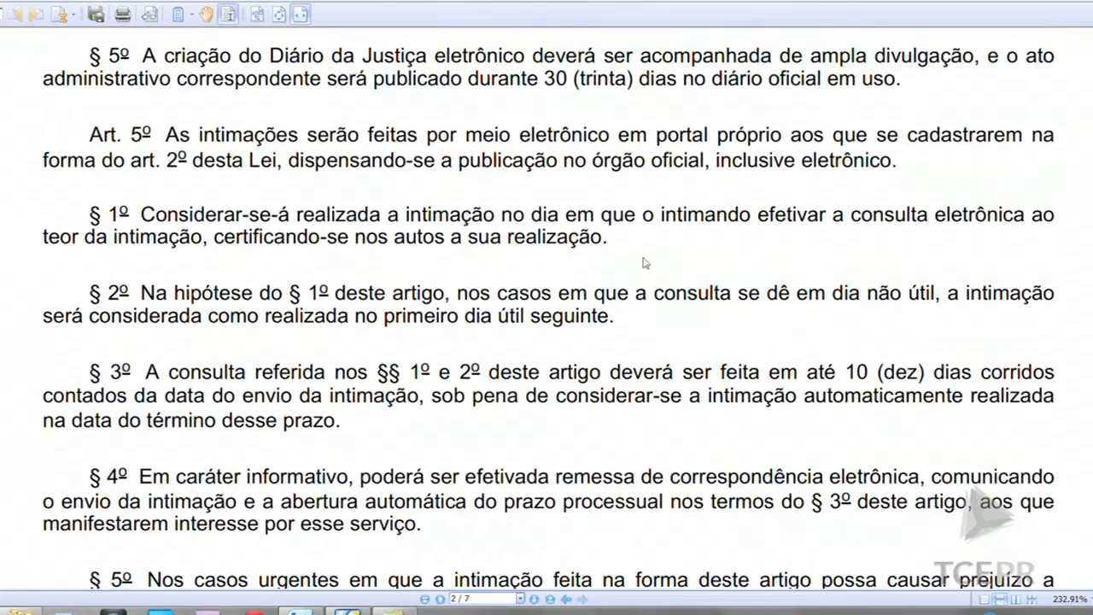
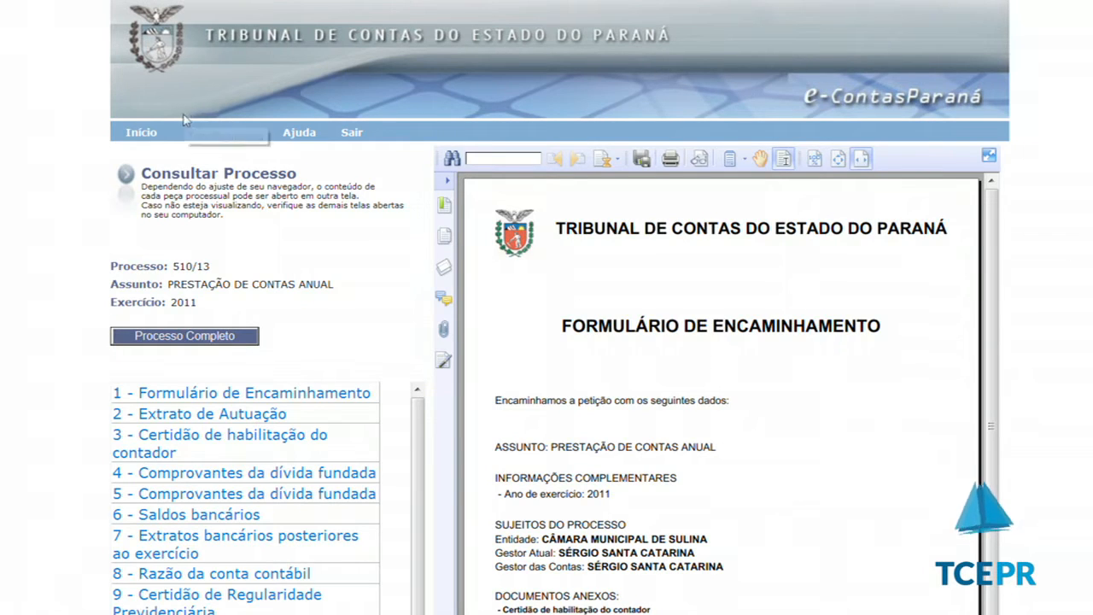
Return to the Processo Eletrônico home page listing the citations for processes 510/13 and 579/13
left_click(142, 134)
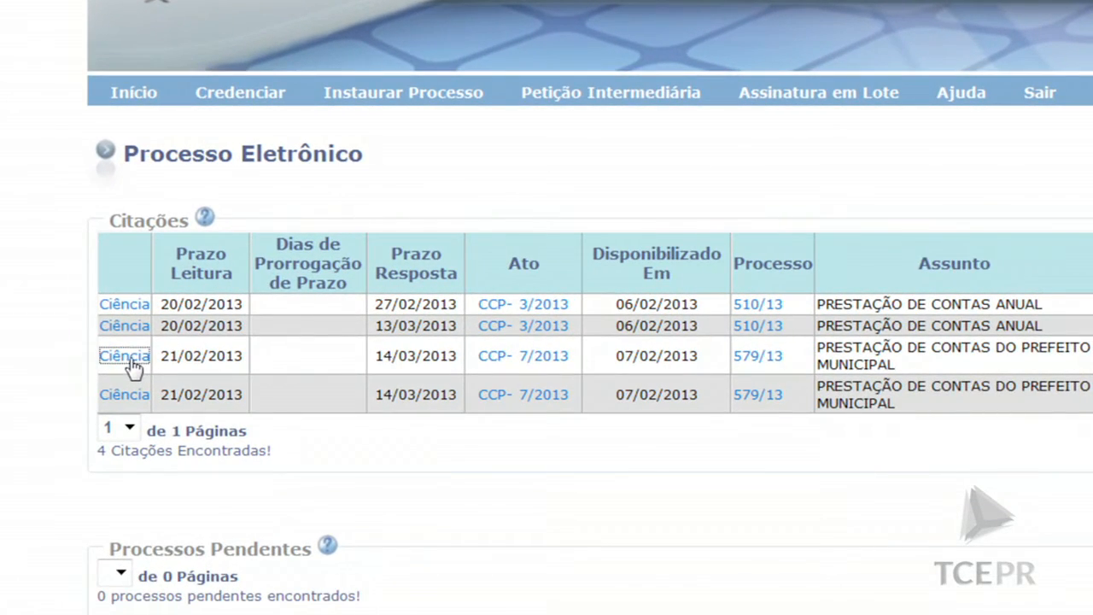
Confirm reading of act CCP 7/2013 for process 579/13 and sign the certification with the certificate PIN
left_click(130, 362)
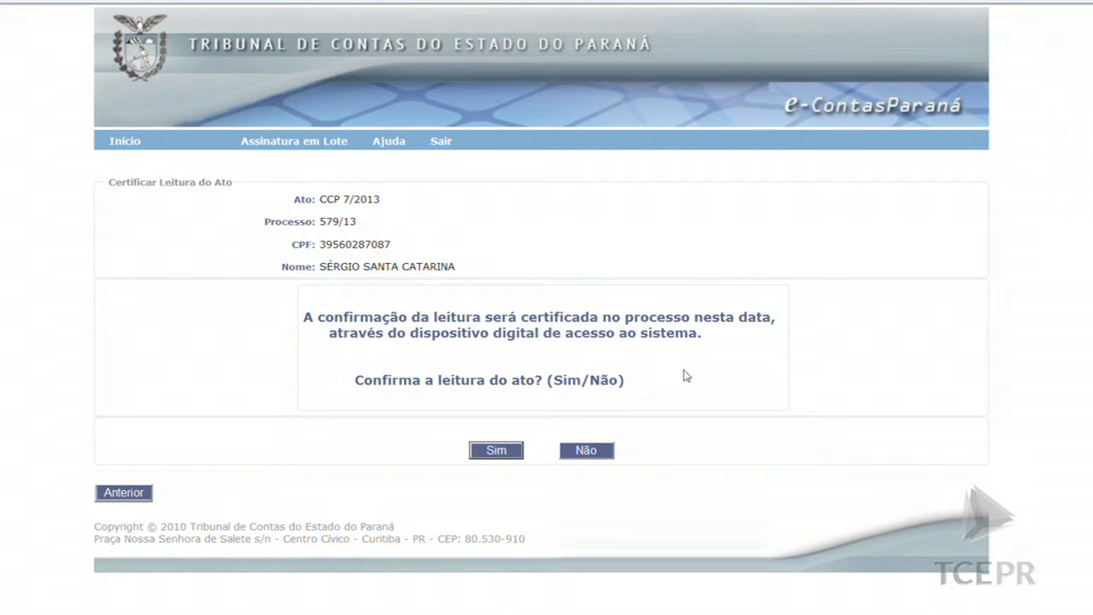
left_click(506, 454)
scroll(512, 448, "down", 3)
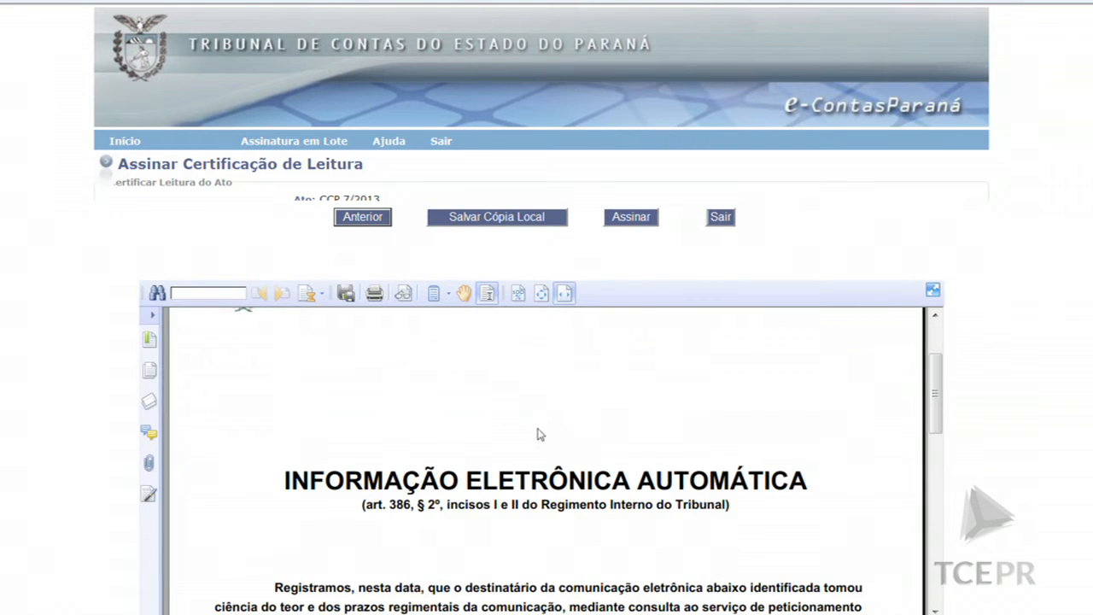
scroll(540, 434, "down", 5)
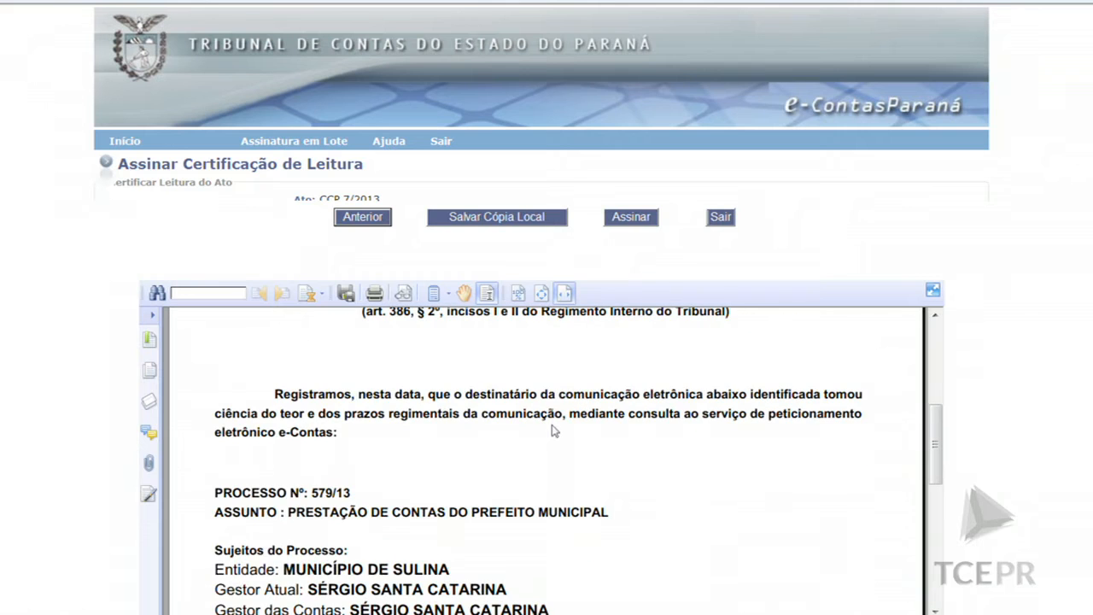
scroll(551, 430, "up", 7)
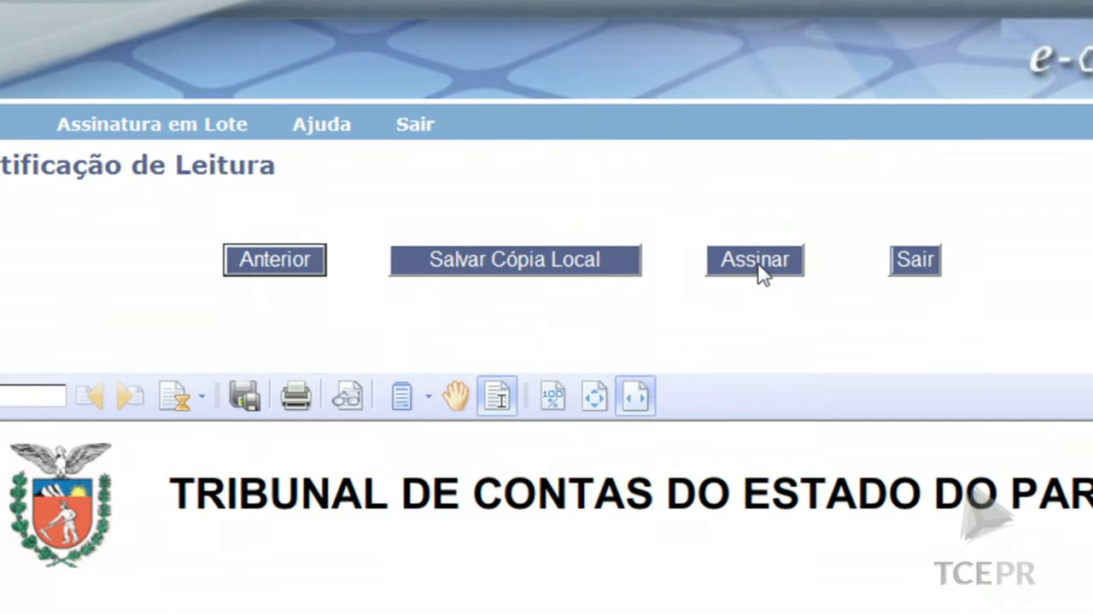
left_click(755, 260)
type("**********")
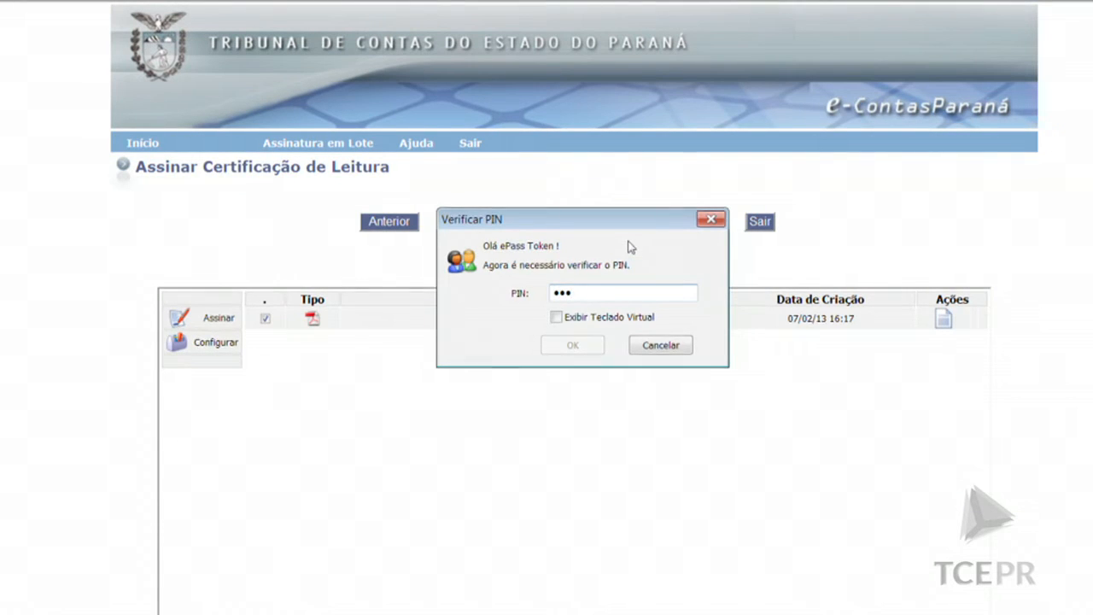
Complete the certificate signing and dismiss the publication success message
left_click(577, 344)
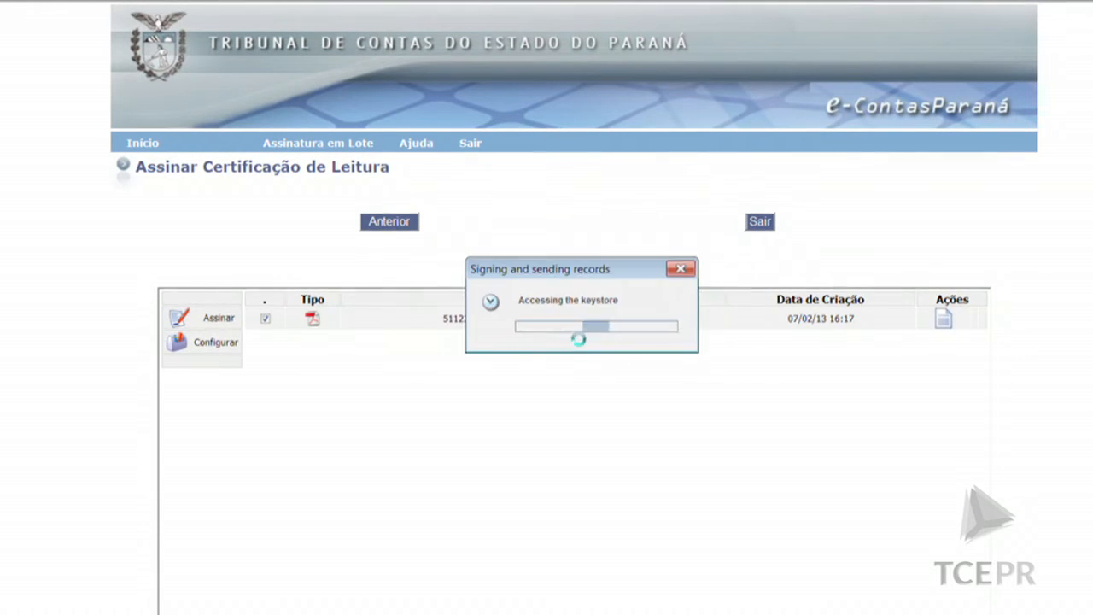
left_click(675, 364)
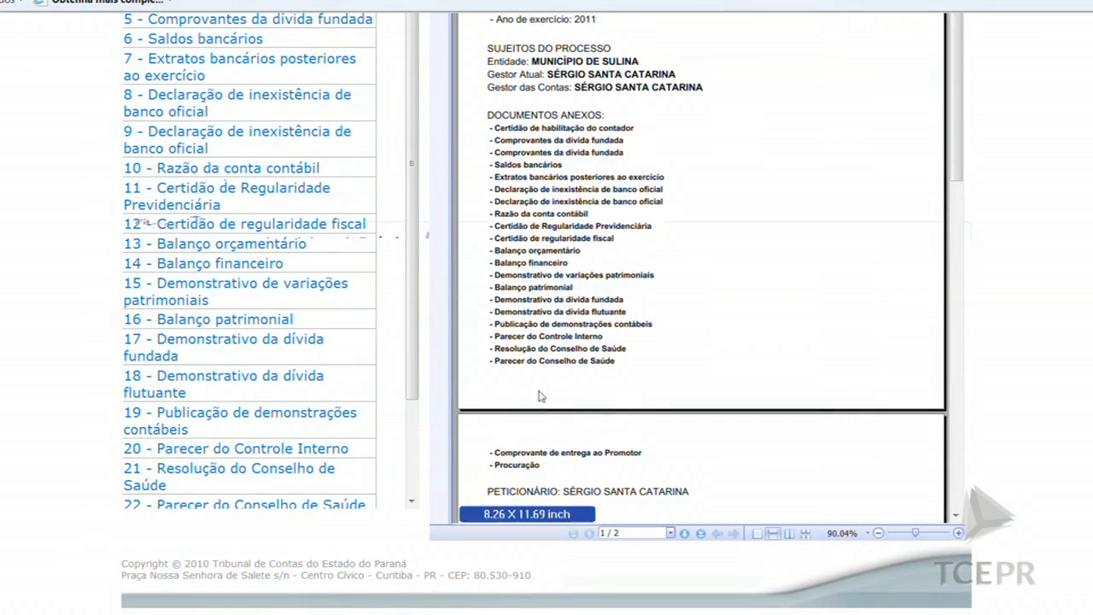
View item 26, Certificação de Leitura, in the document list of process 579/13
scroll(419, 294, "down", 3)
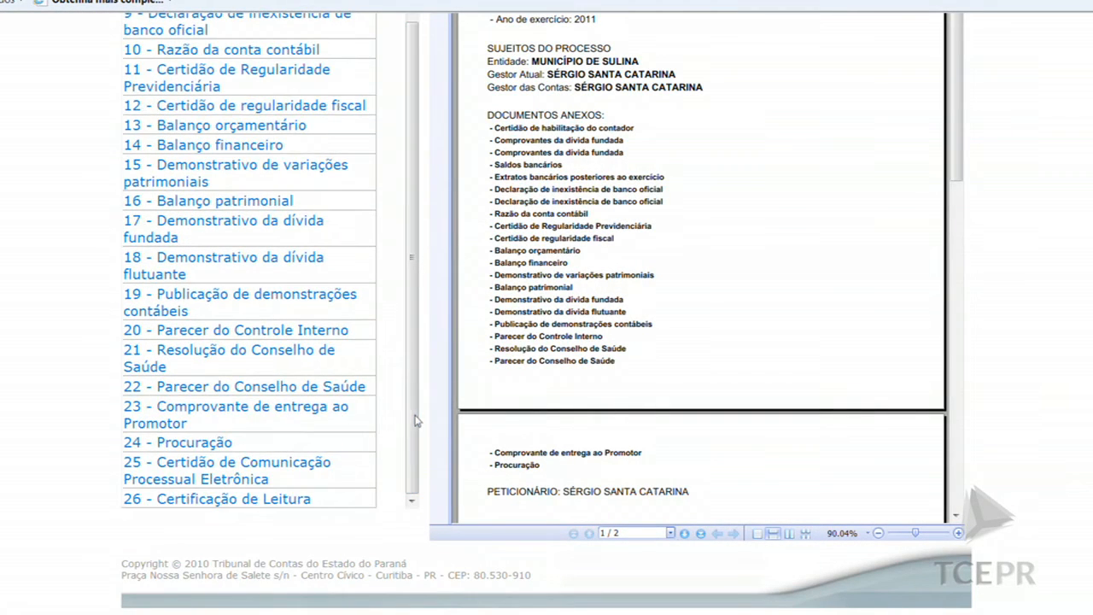
left_click(236, 507)
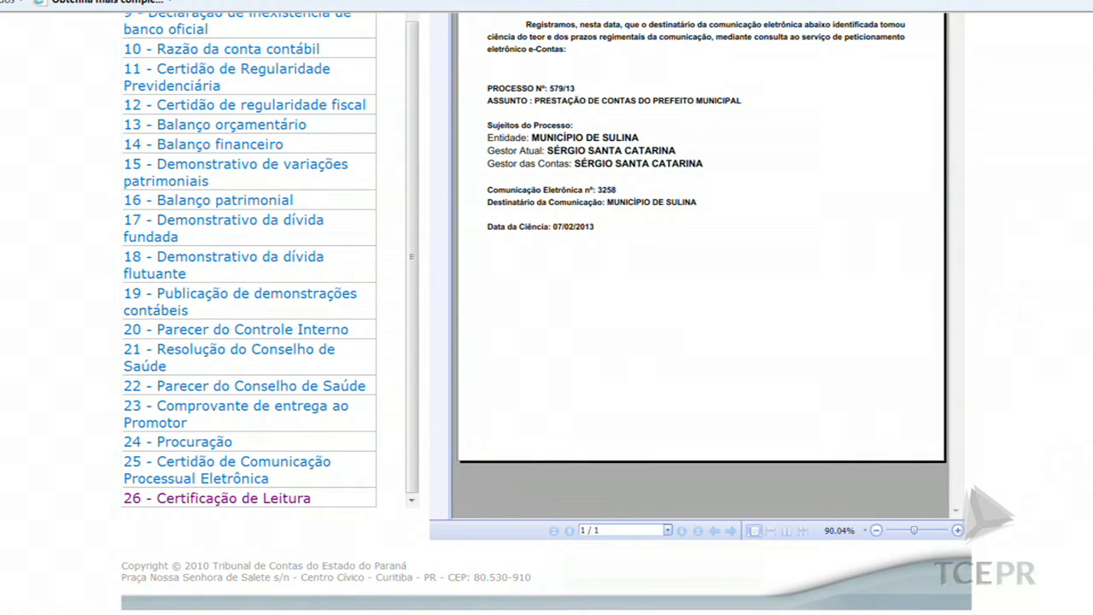
scroll(546, 307, "up", 3)
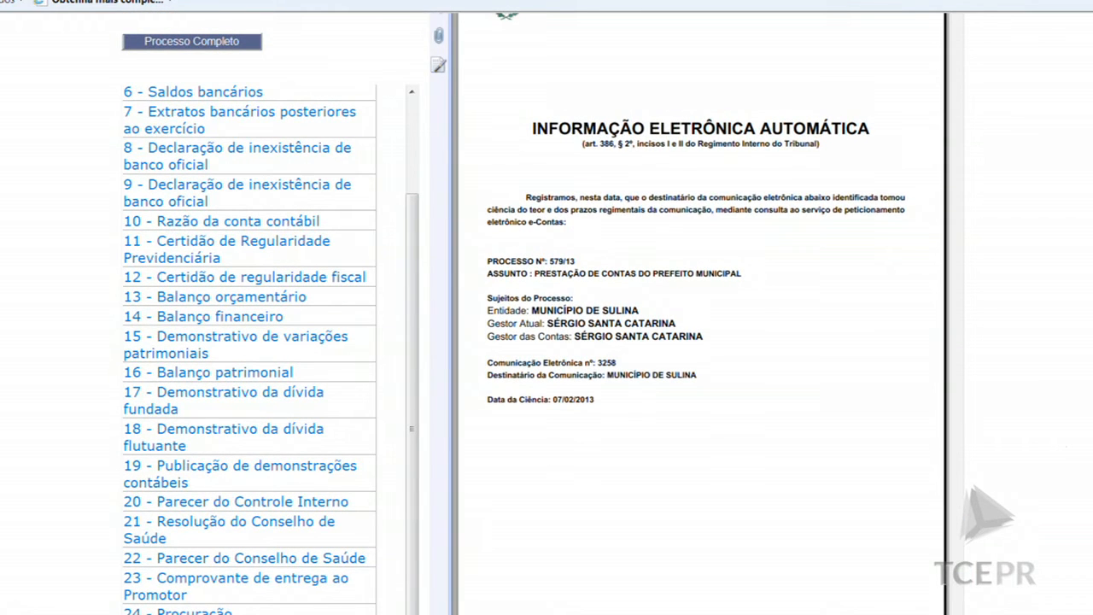
scroll(783, 305, "up", 3)
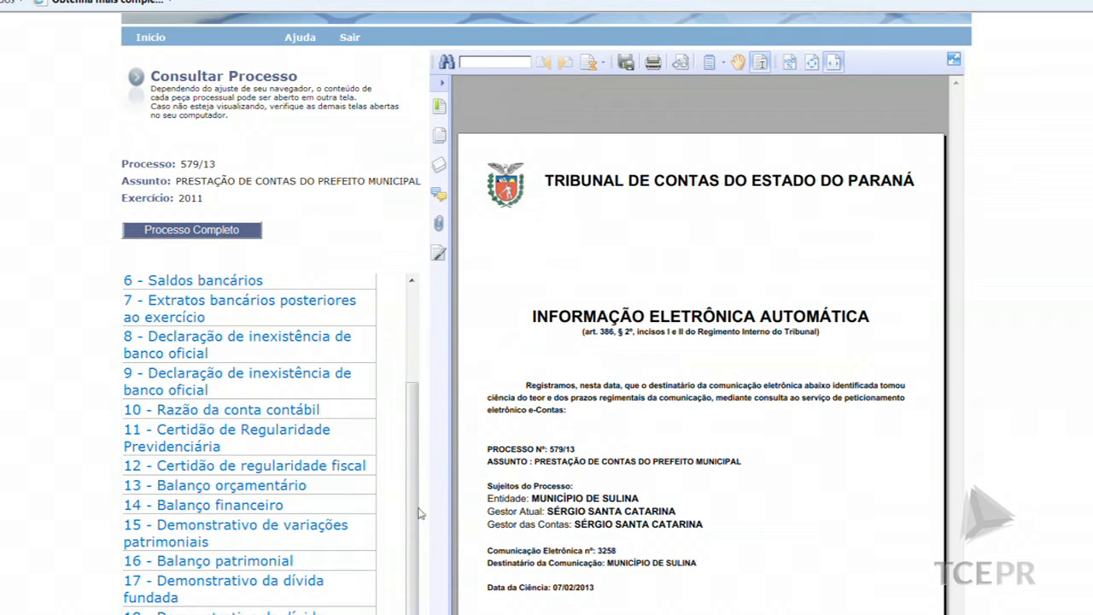
scroll(413, 484, "up", 3)
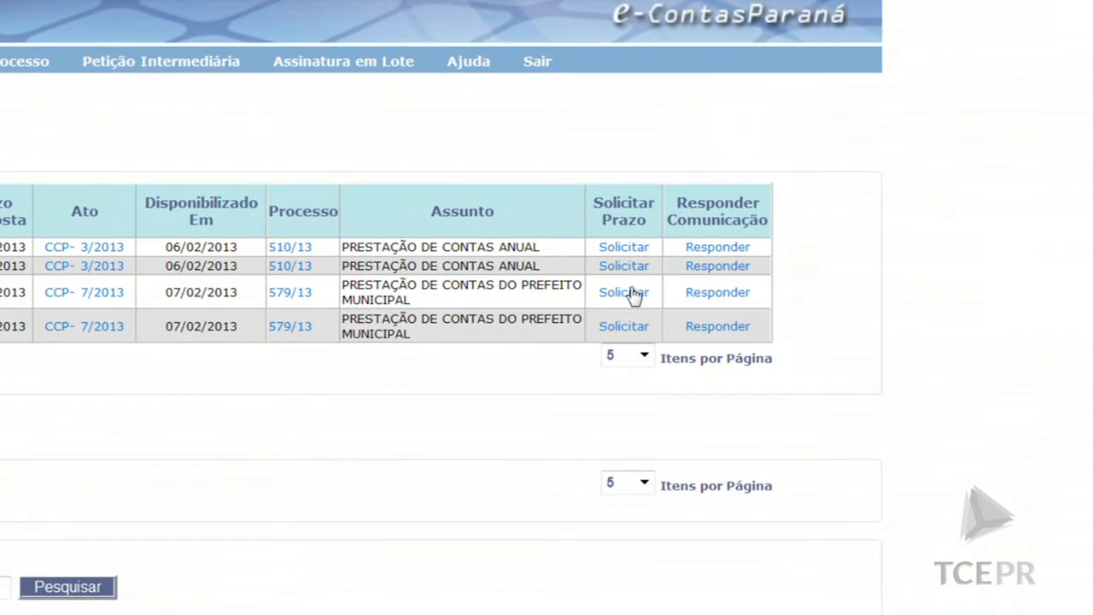
Request a deadline extension for CCP 7/2013, uploading the signed file A4.pdf.p7s
left_click(629, 298)
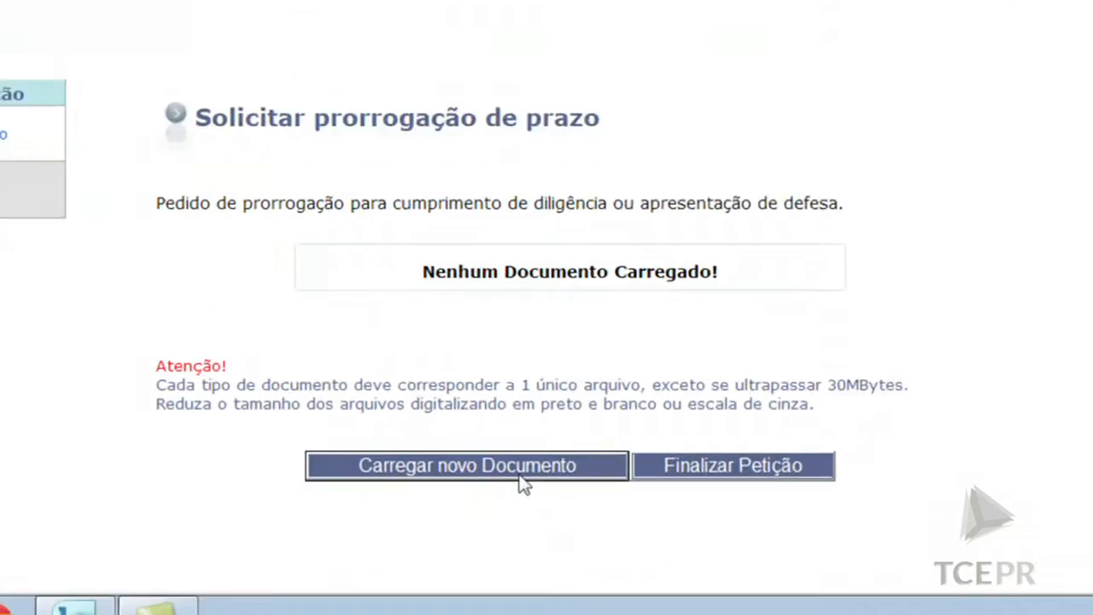
left_click(494, 401)
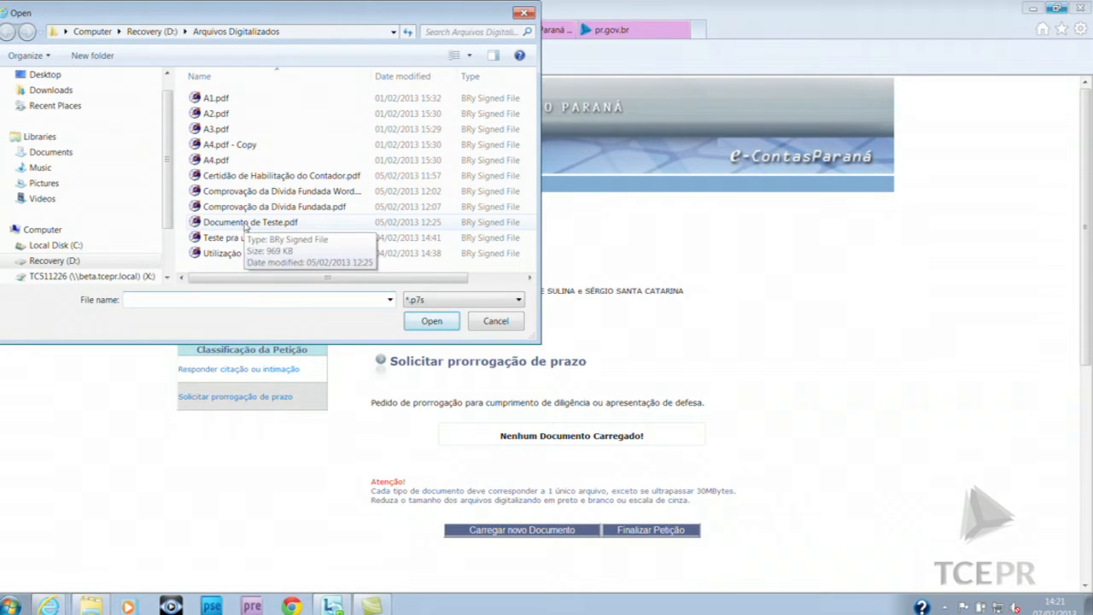
double_click(224, 160)
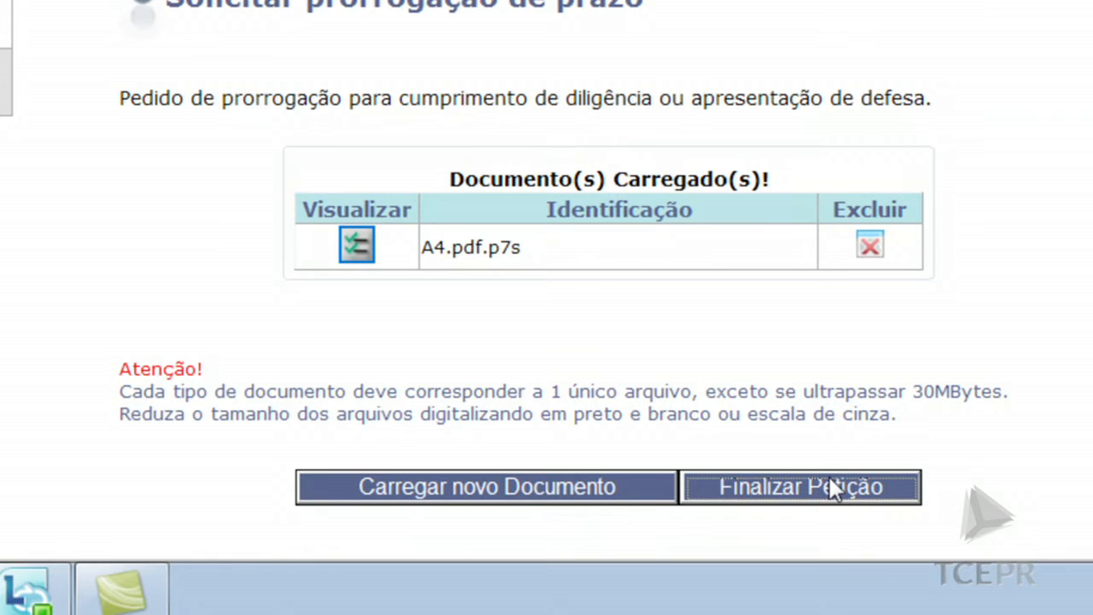
Submit the extension petition, receiving extract Nº 706/13, and return to the home page
left_click(828, 487)
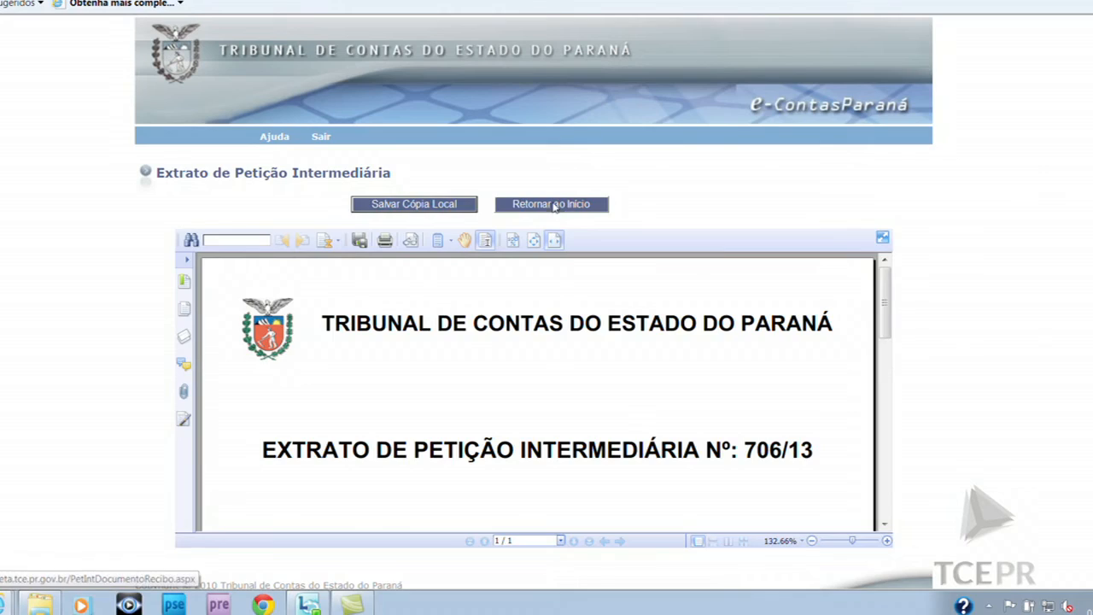
left_click(551, 204)
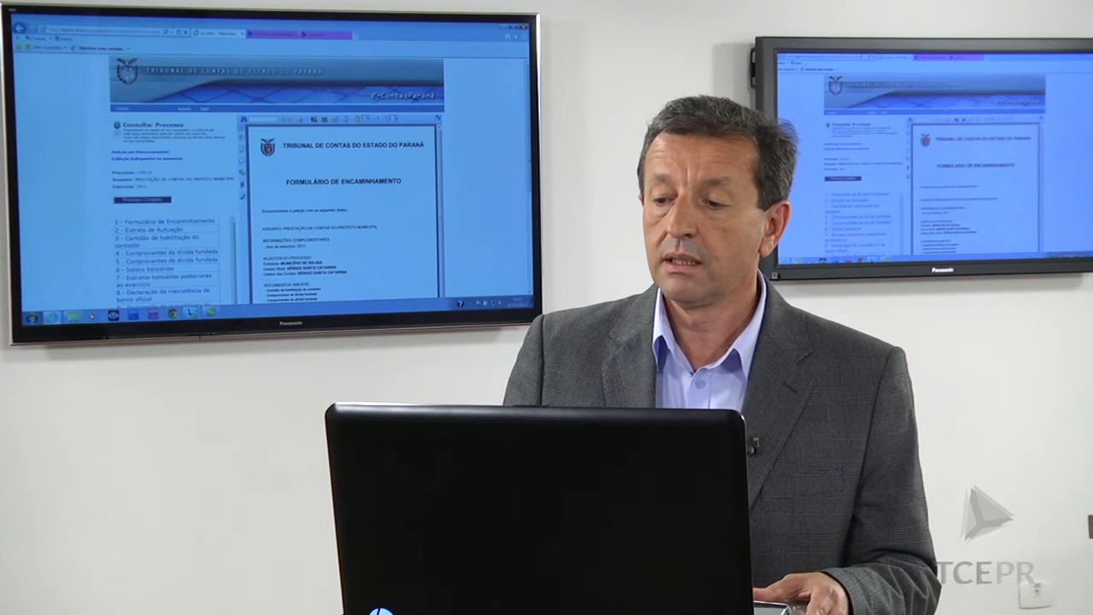
View the Recibo de Petição Intermediária and item 28, Petição, of process 579/13
scroll(278, 179, "down", 5)
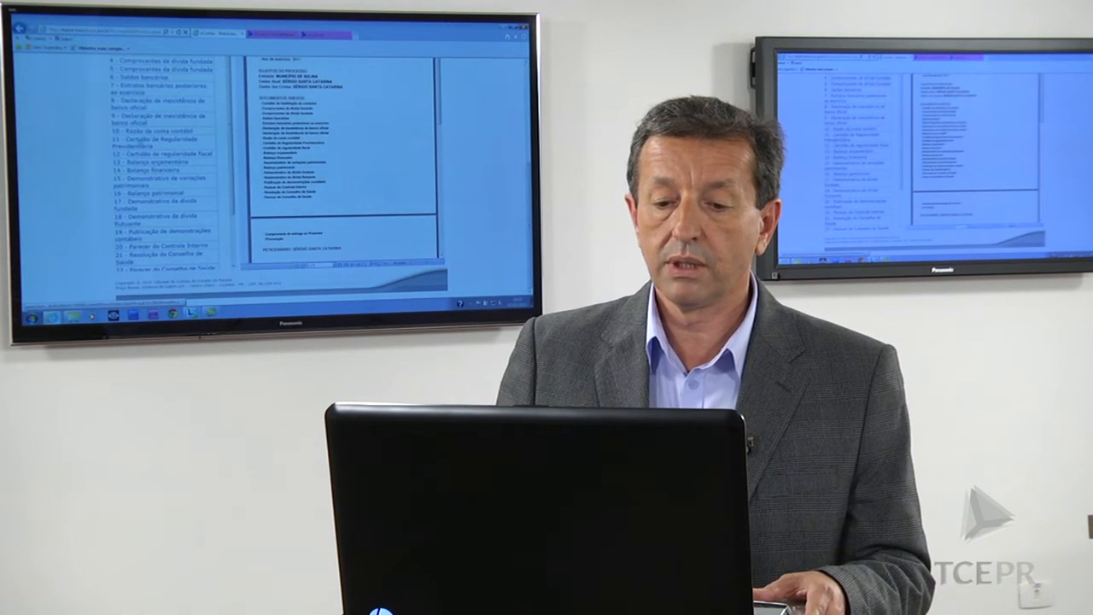
scroll(162, 162, "down", 1)
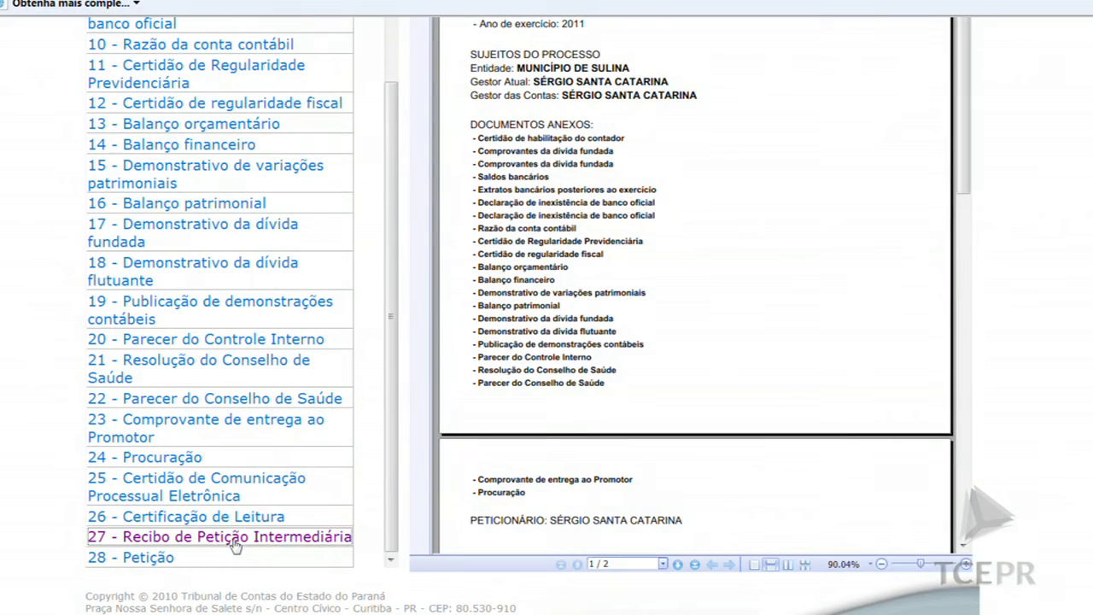
left_click(236, 538)
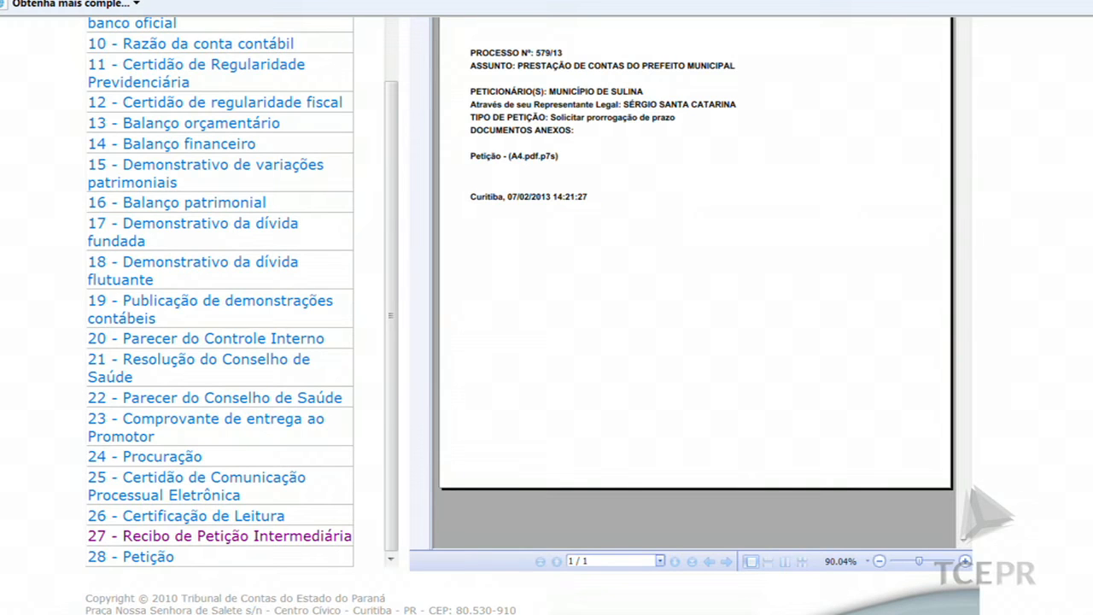
scroll(529, 316, "up", 4)
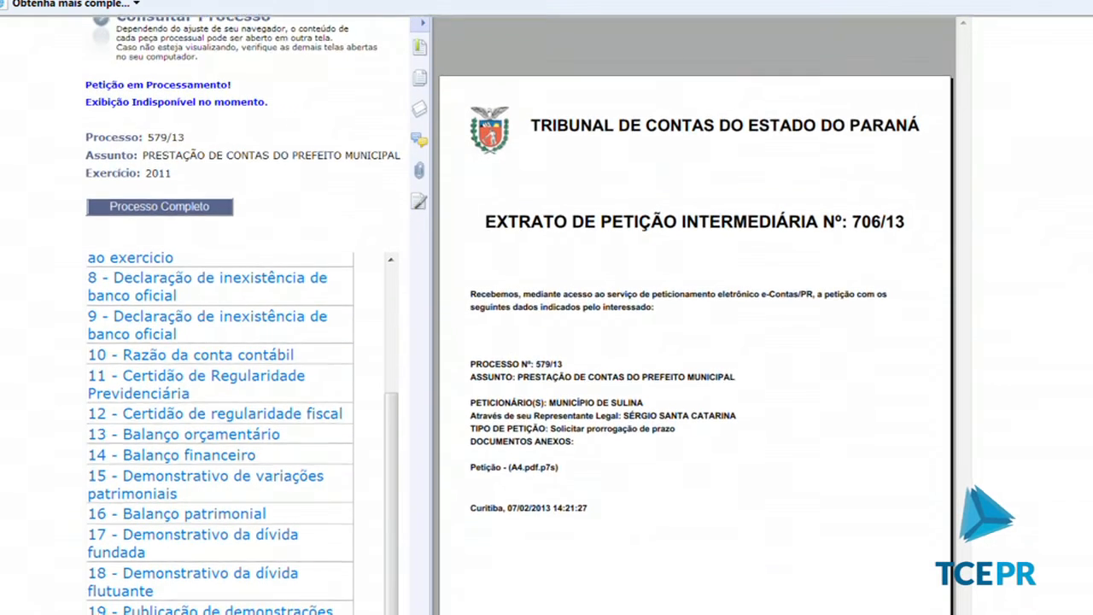
scroll(547, 316, "down", 4)
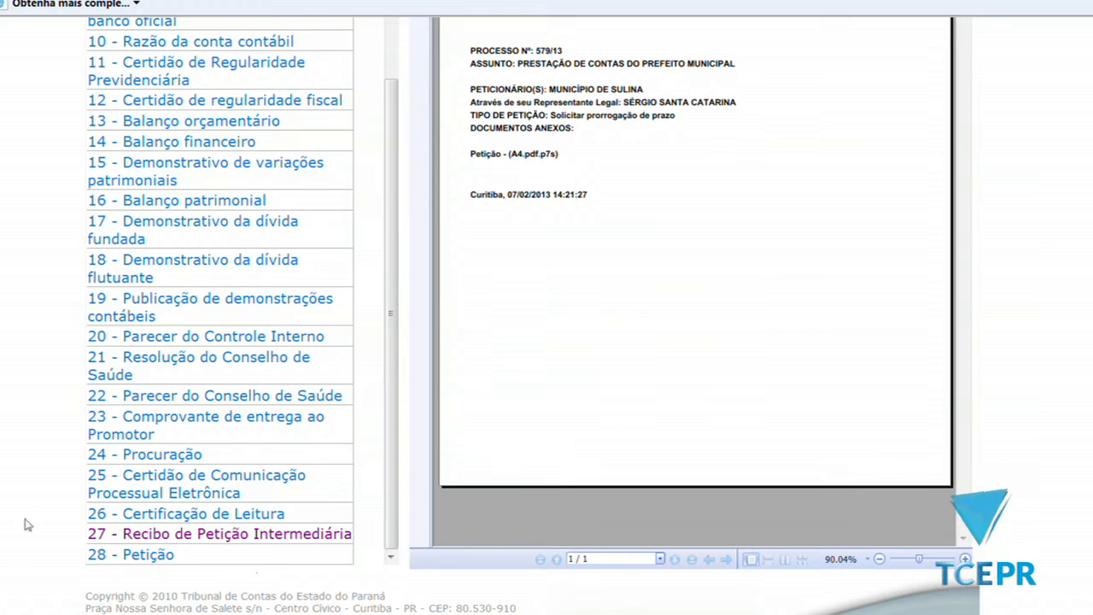
left_click(129, 555)
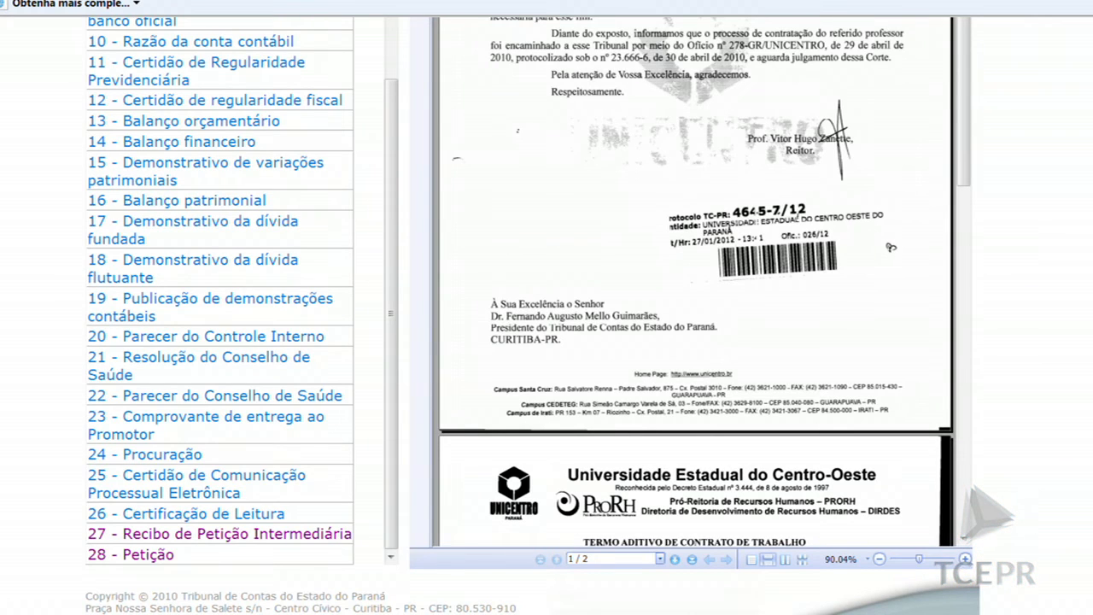
scroll(154, 202, "up", 6)
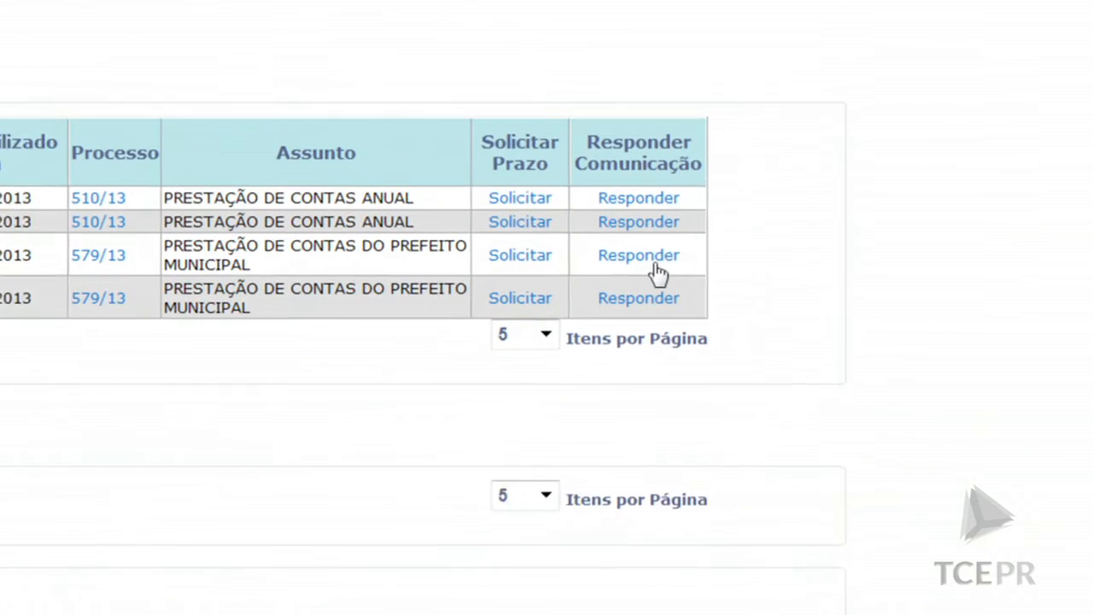
left_click(858, 330)
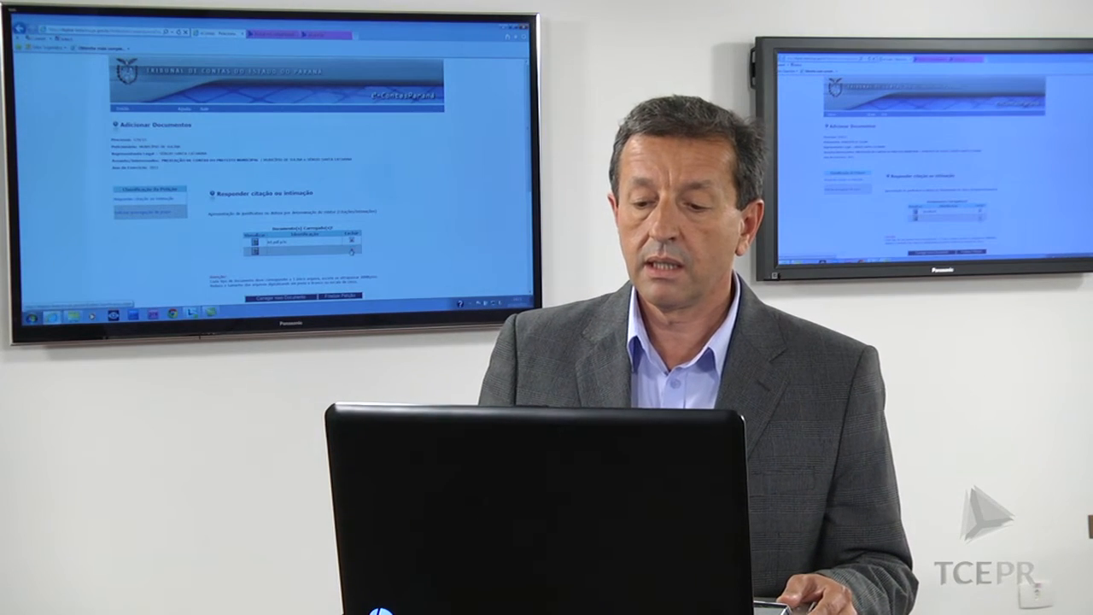
left_click(351, 252)
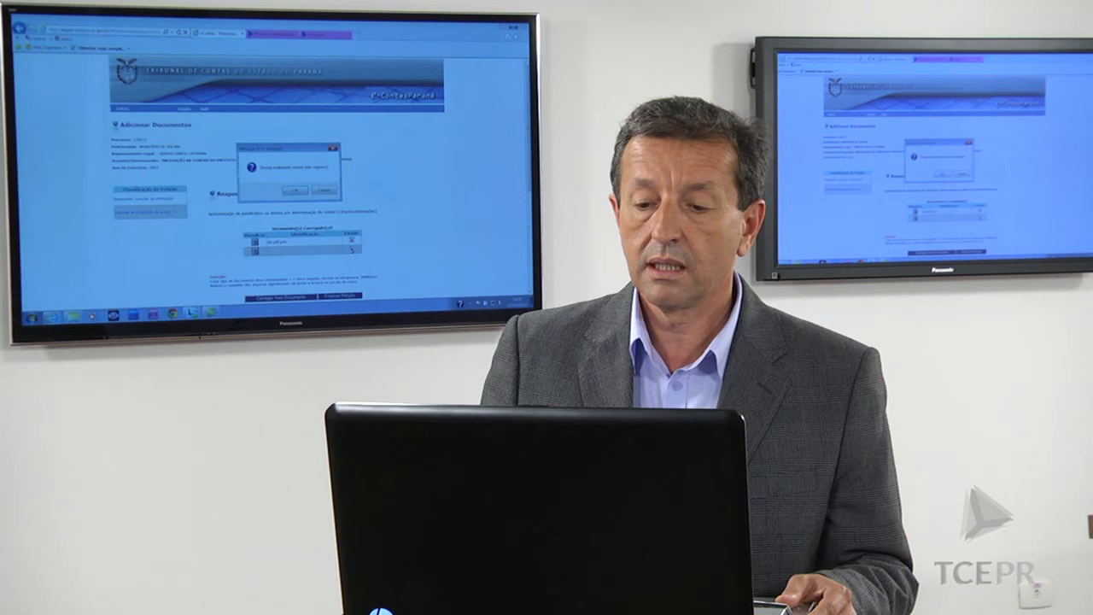
left_click(295, 191)
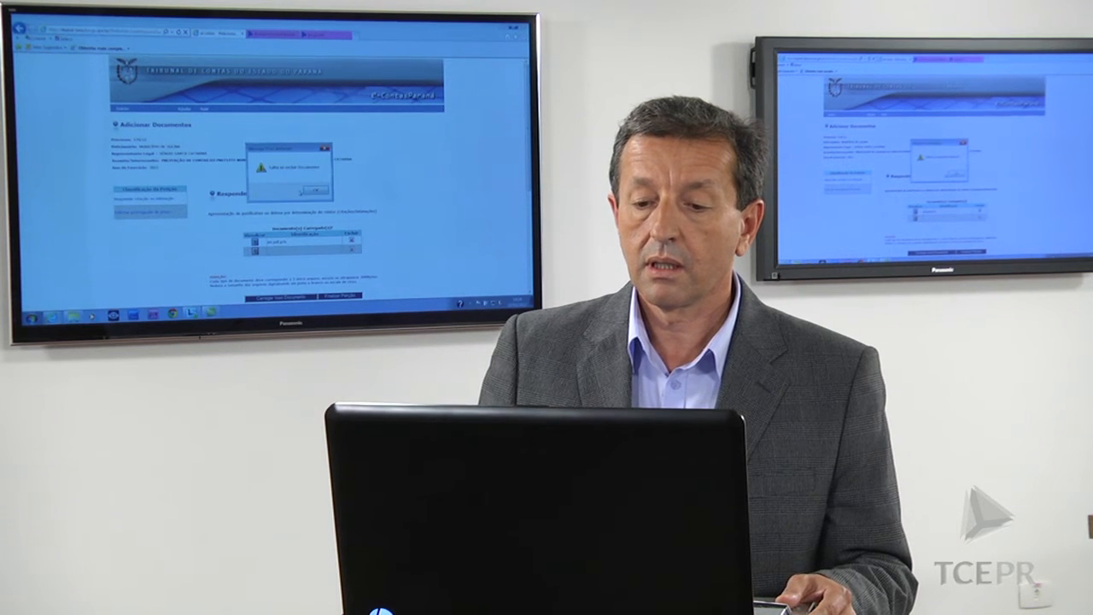
left_click(317, 193)
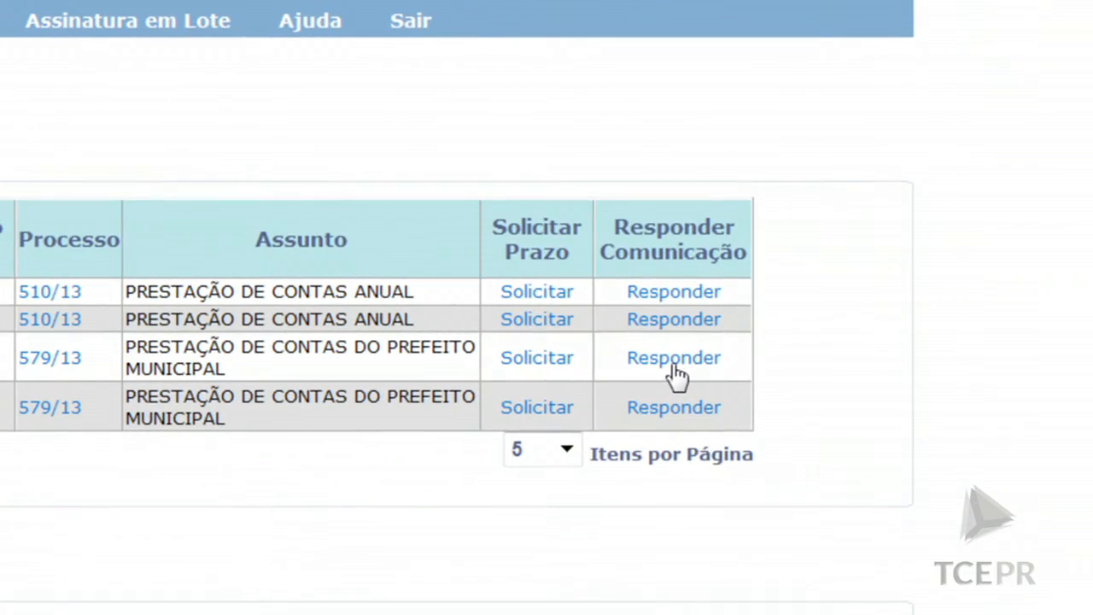
Open the Responder citação ou intimação petition page for process 579/13
left_click(674, 358)
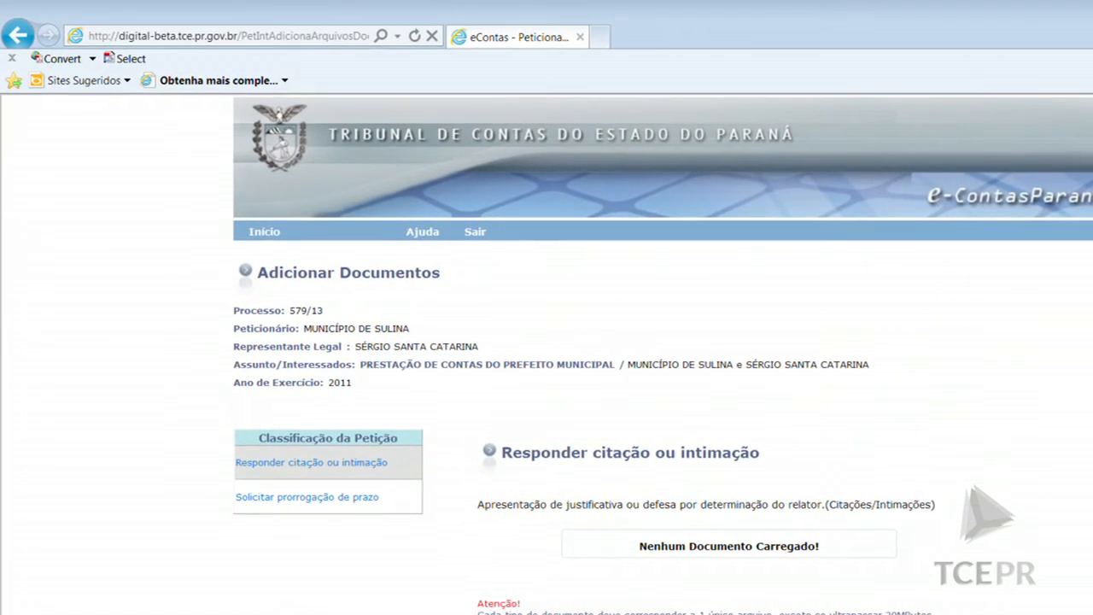
Upload A4.pdf as the citation response document
left_click(575, 569)
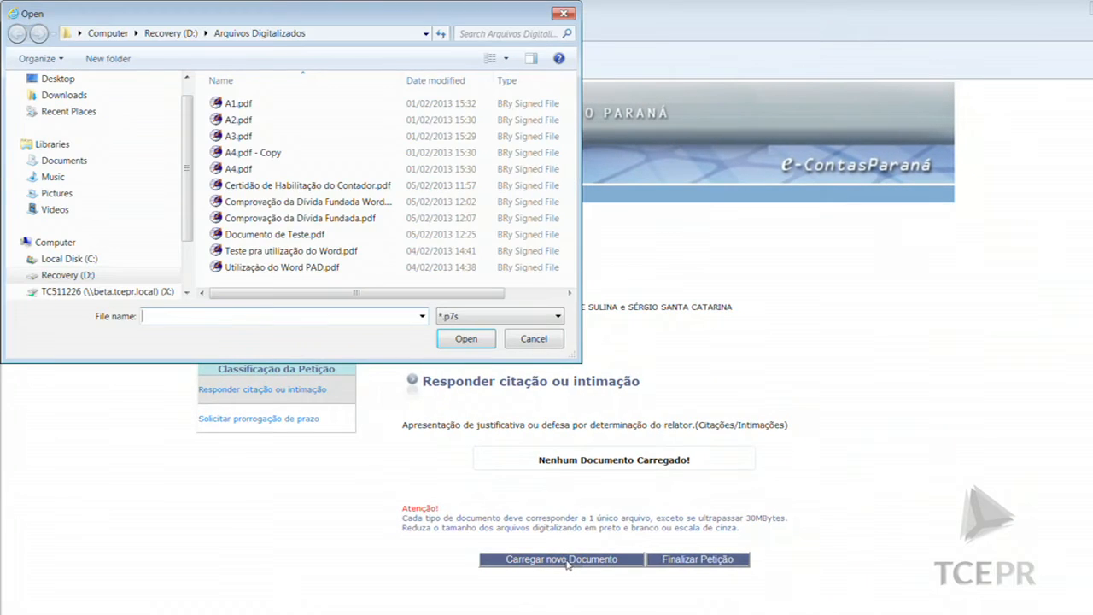
left_click(246, 171)
double_click(246, 174)
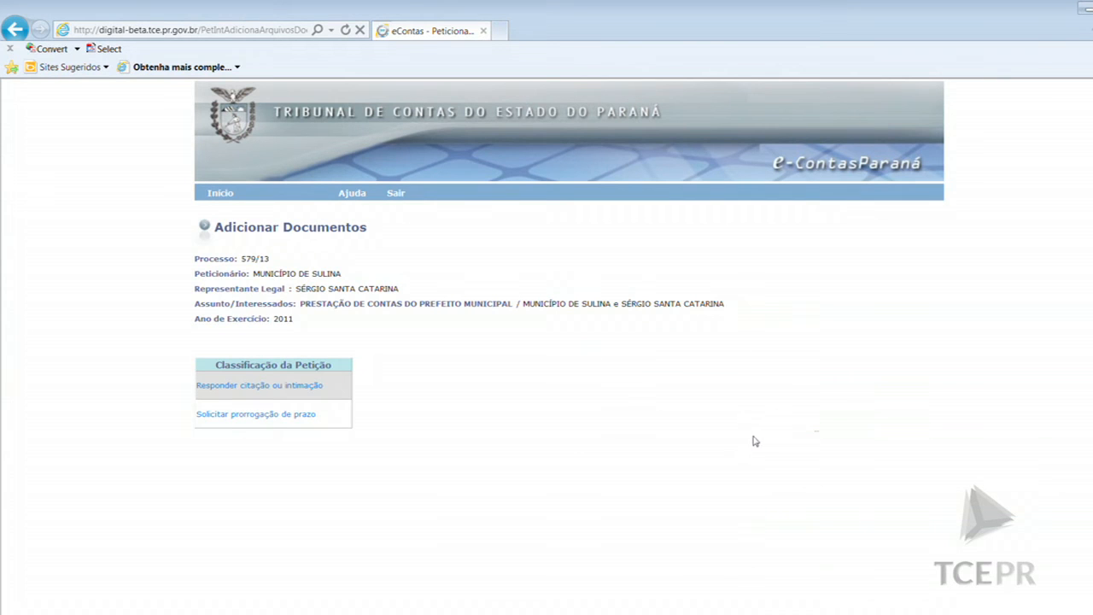
File the response as petition 714/13, then return home and open process 579/13
scroll(780, 438, "down", 1)
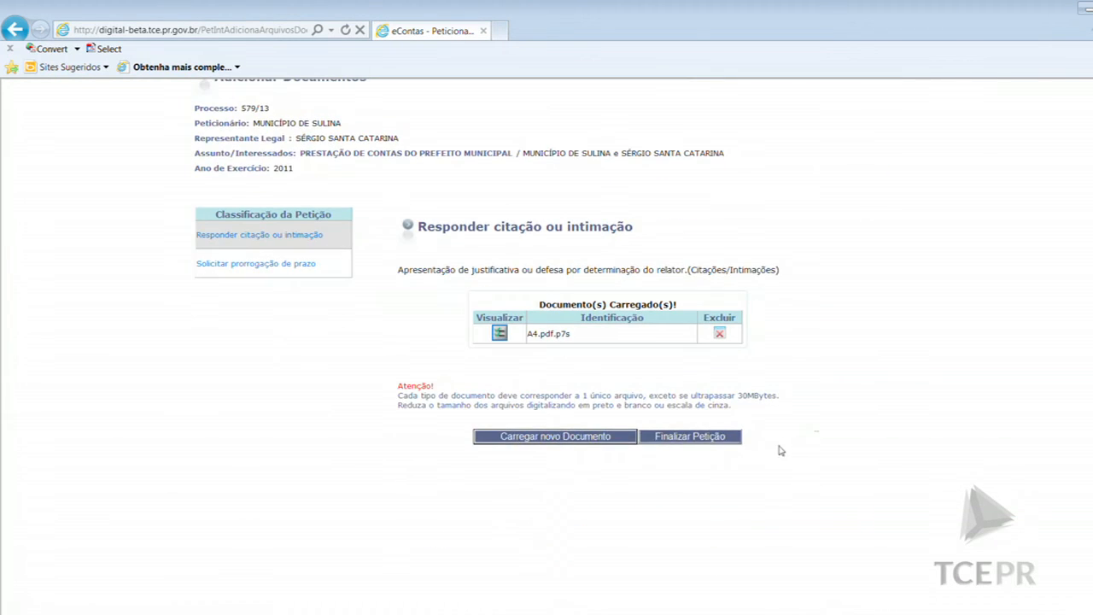
left_click(726, 492)
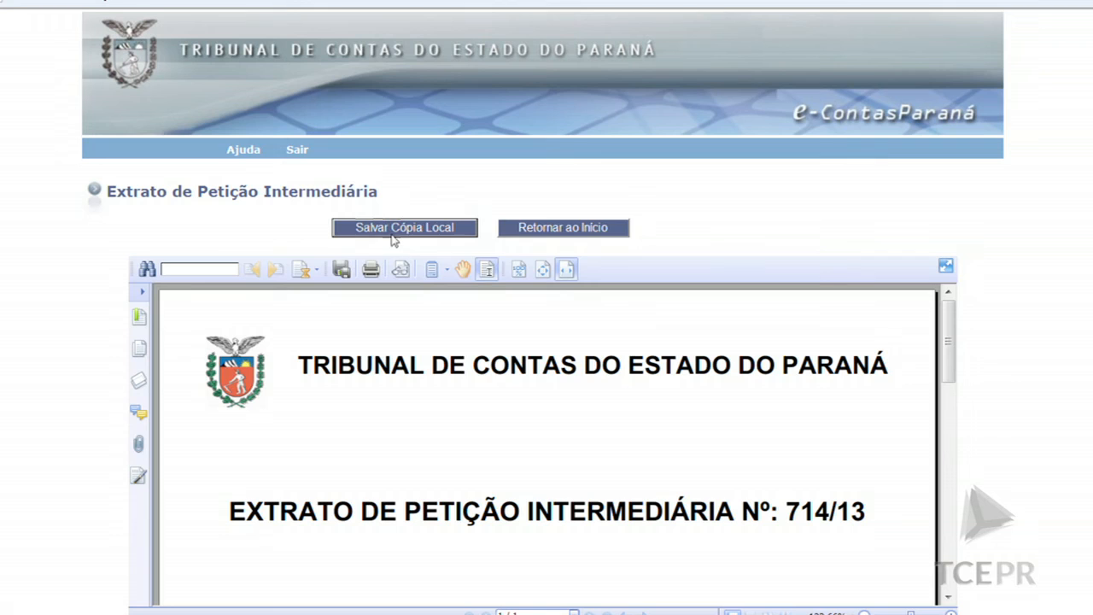
left_click(561, 231)
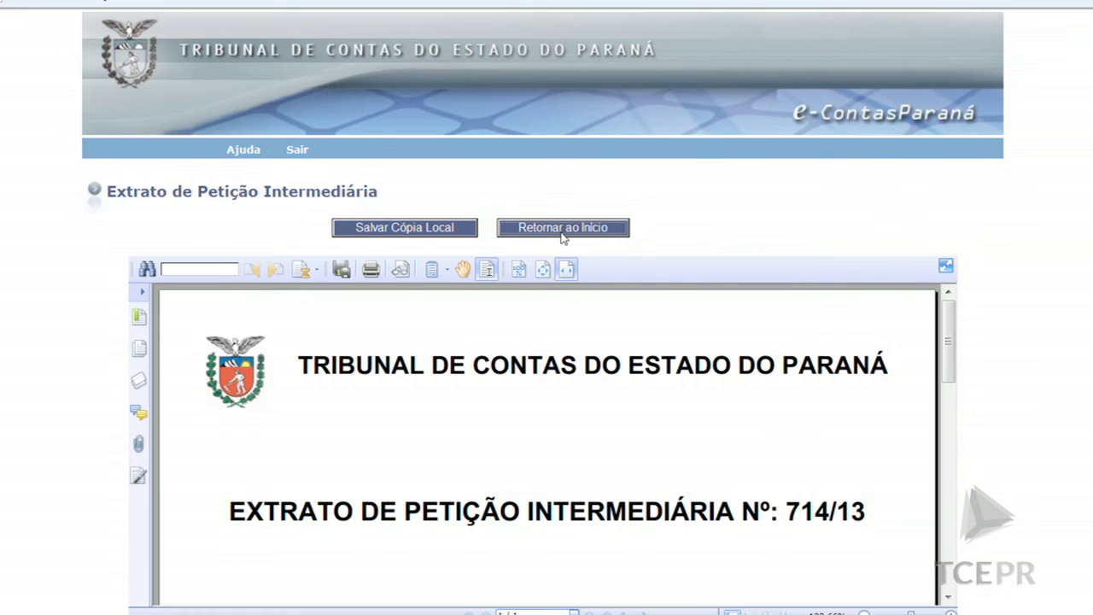
left_click(540, 333)
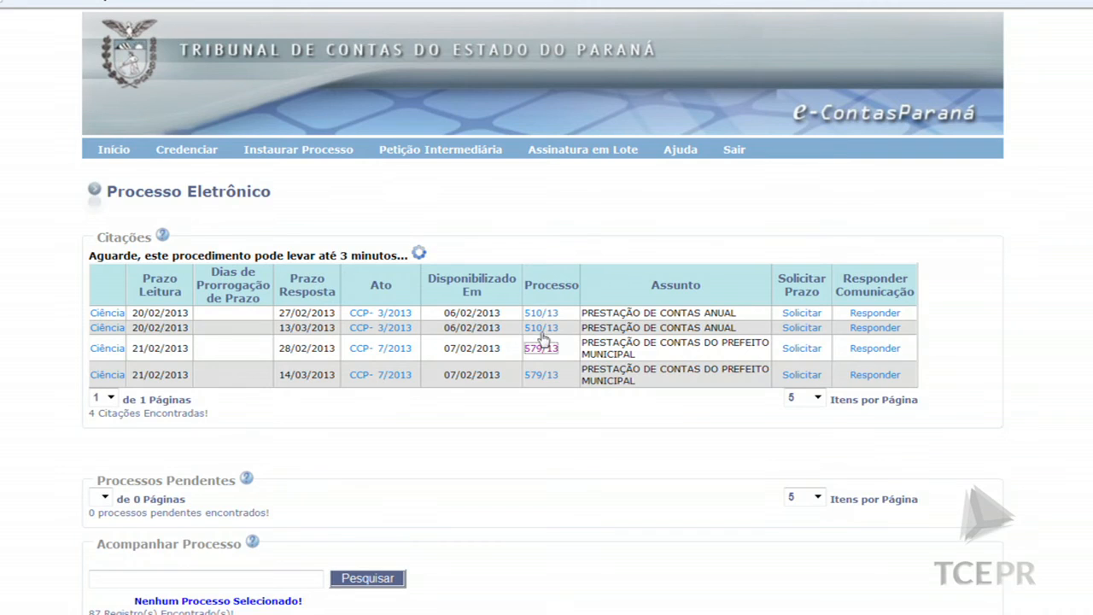
Review items 29 Recibo de Petição Intermediária and 30 Petição of process 579/13, then return to Início
scroll(546, 308, "down", 2)
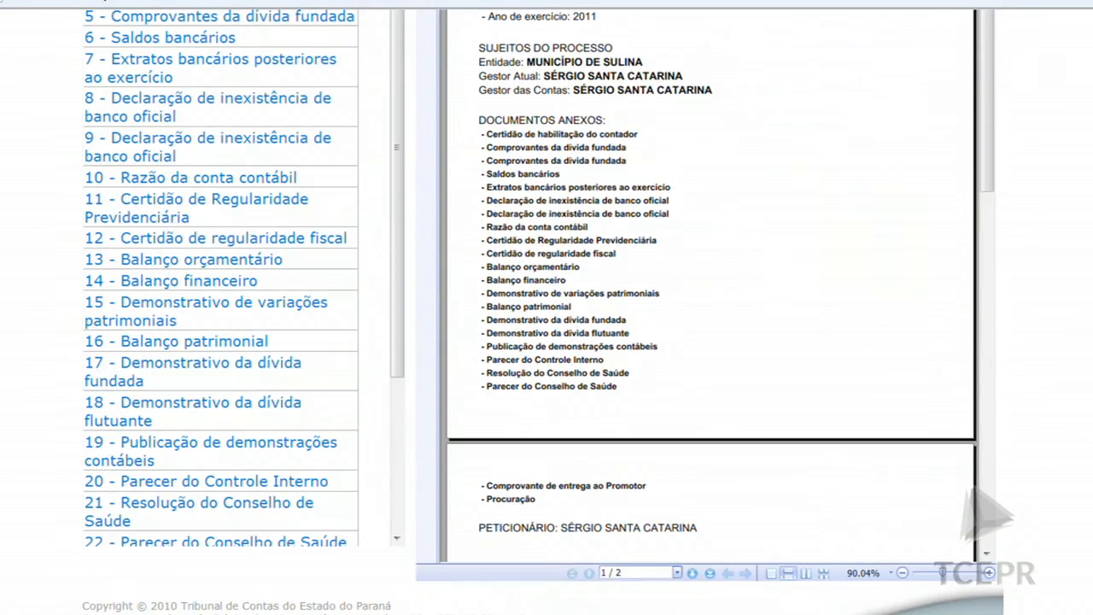
left_click_drag(395, 319, 376, 505)
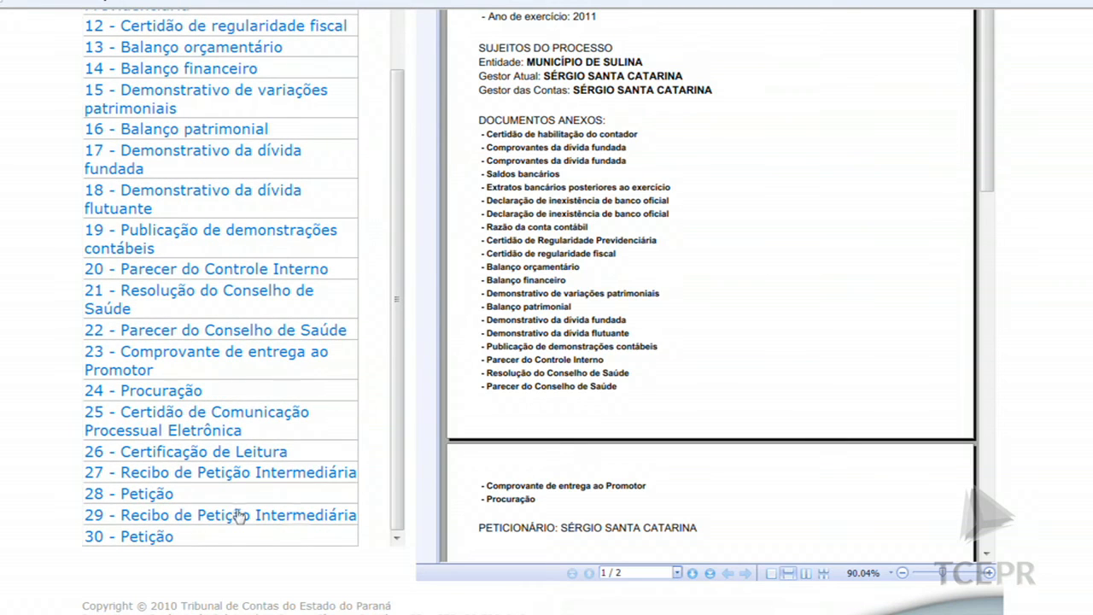
left_click(214, 522)
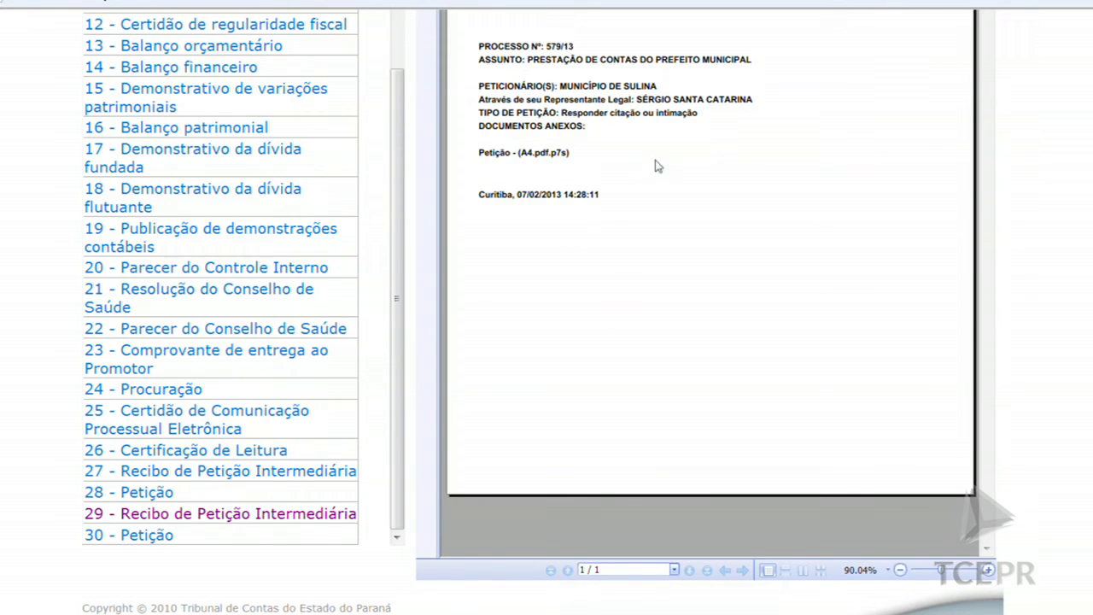
left_click(147, 536)
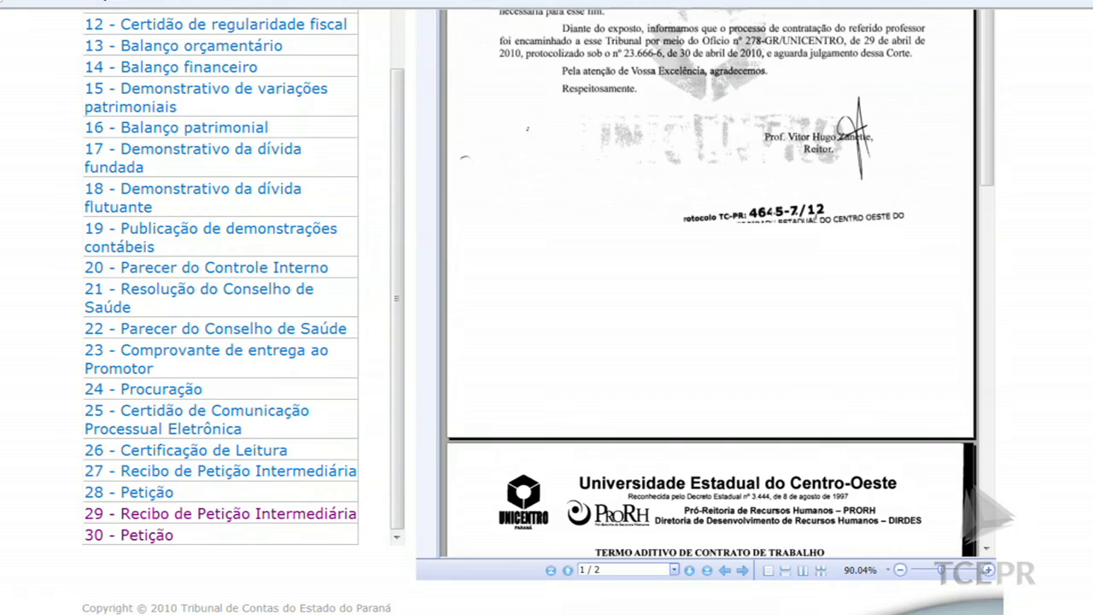
scroll(543, 311, "up", 6)
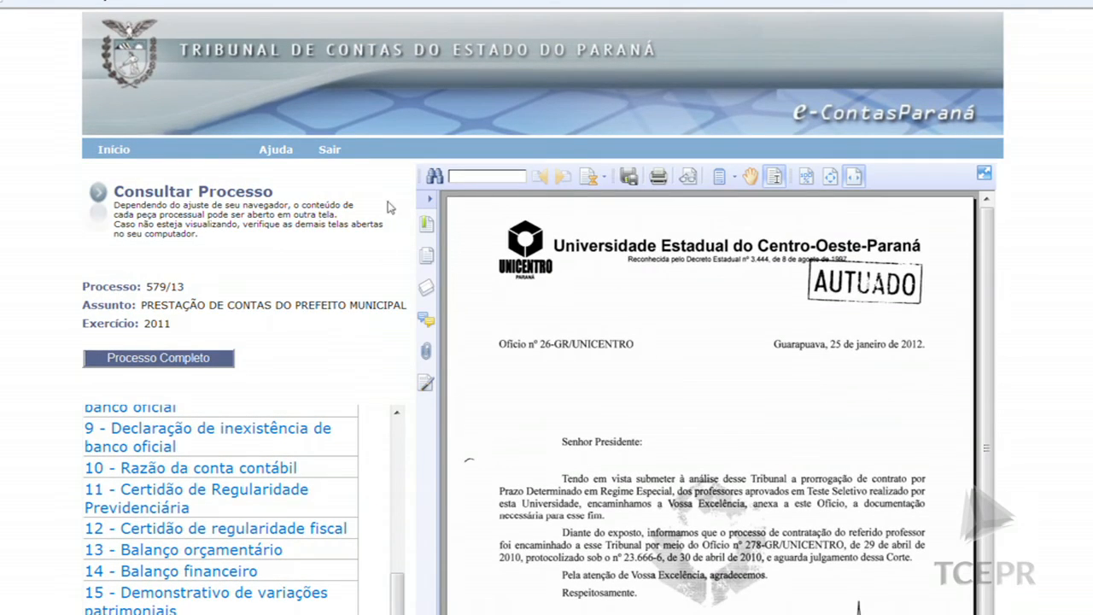
left_click(118, 153)
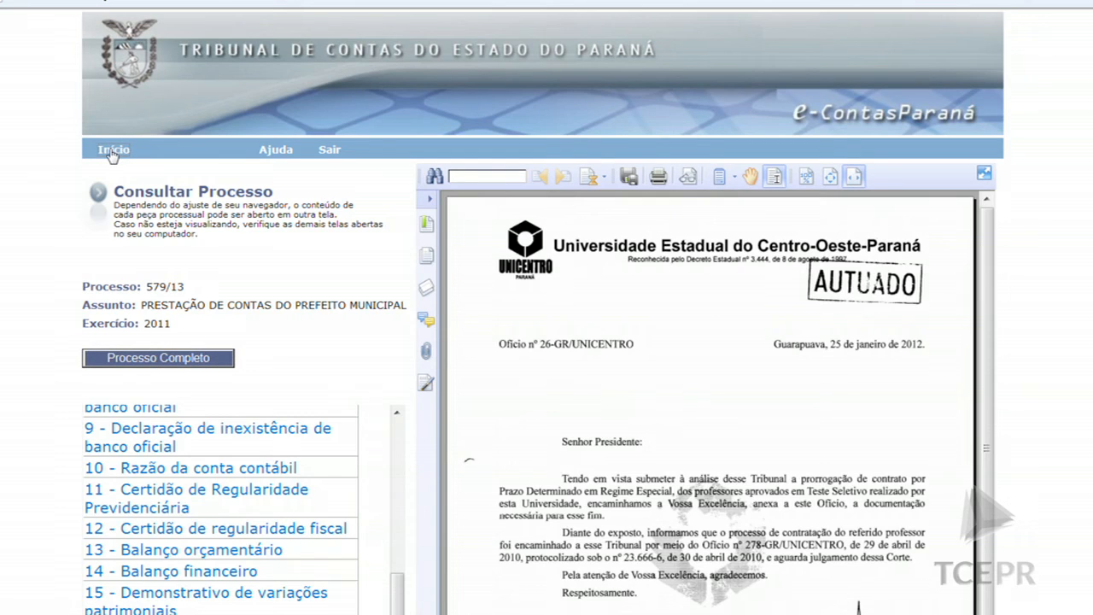
left_click(111, 151)
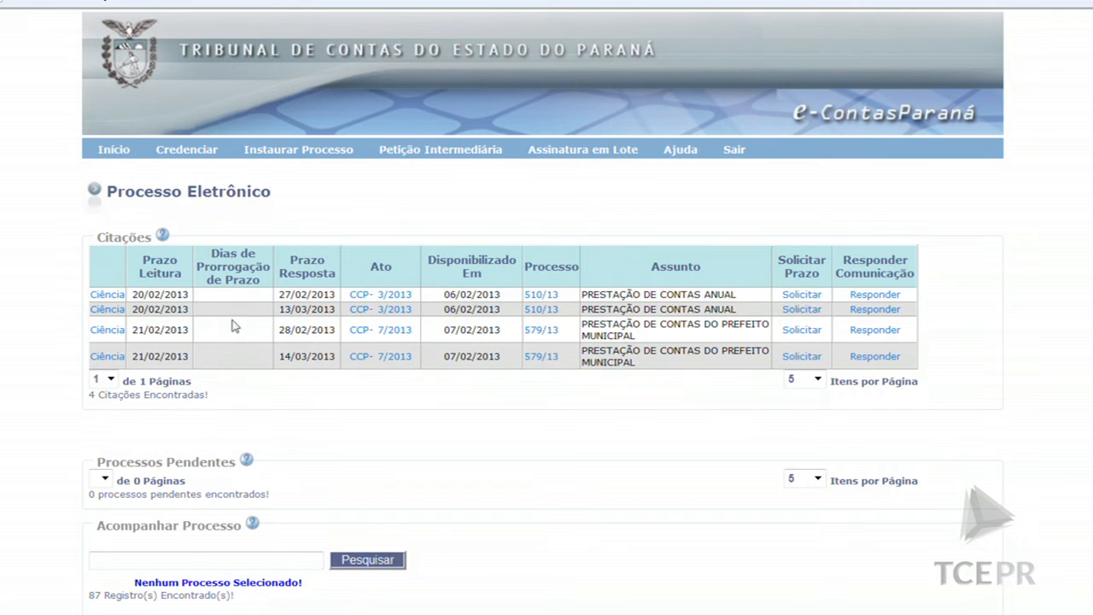